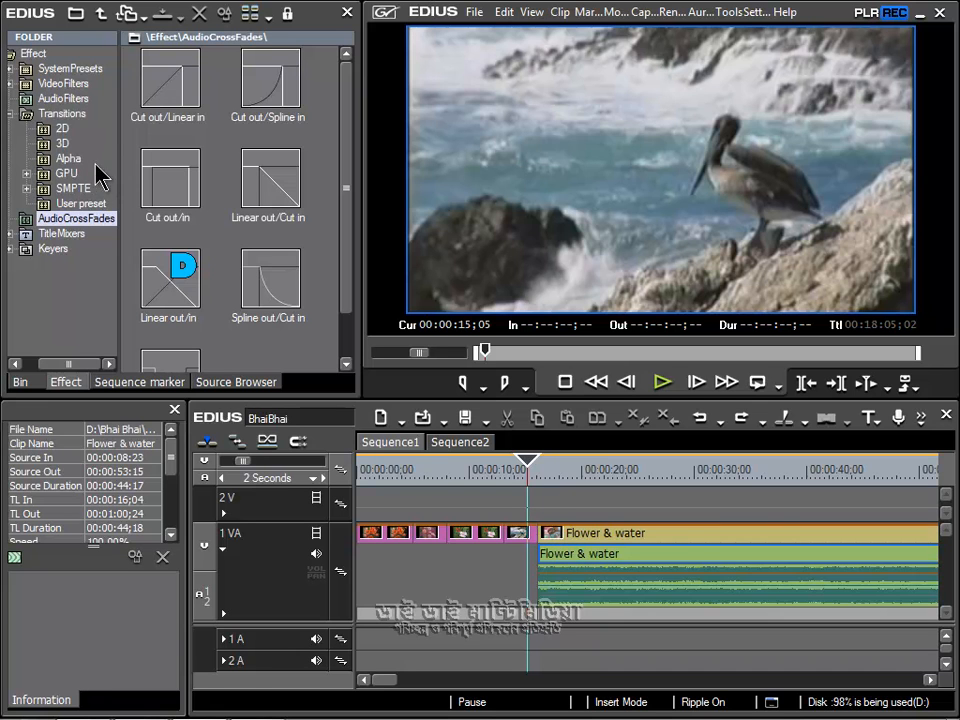
Step: Apply the 2D Dissolve transition at the cut where the Flower & water clip begins and play it back
left_click(63, 129)
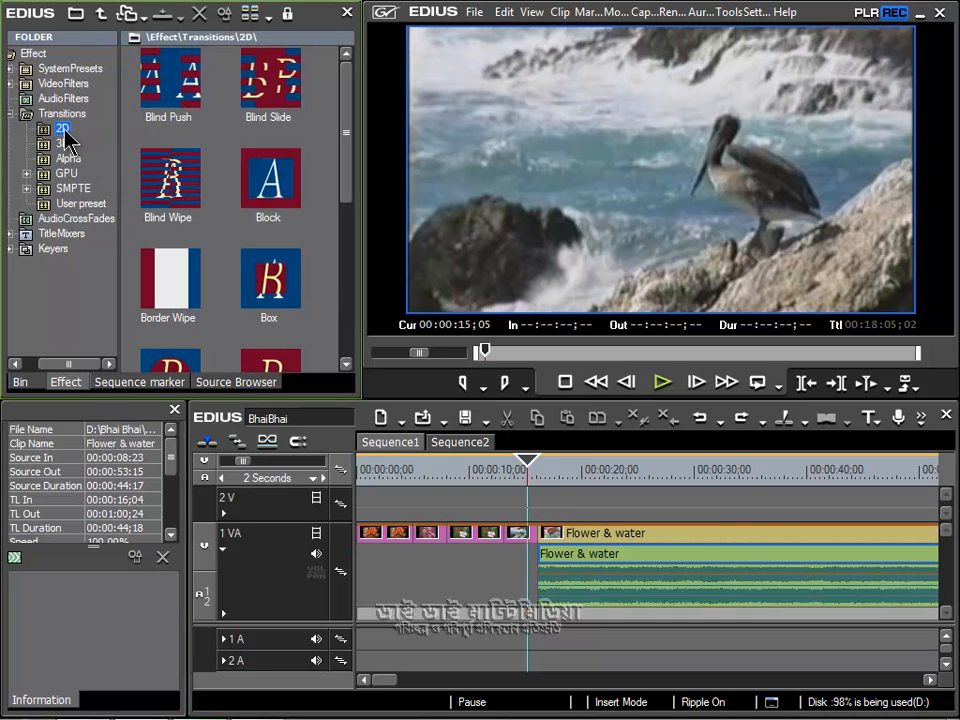
left_click_drag(347, 155, 344, 271)
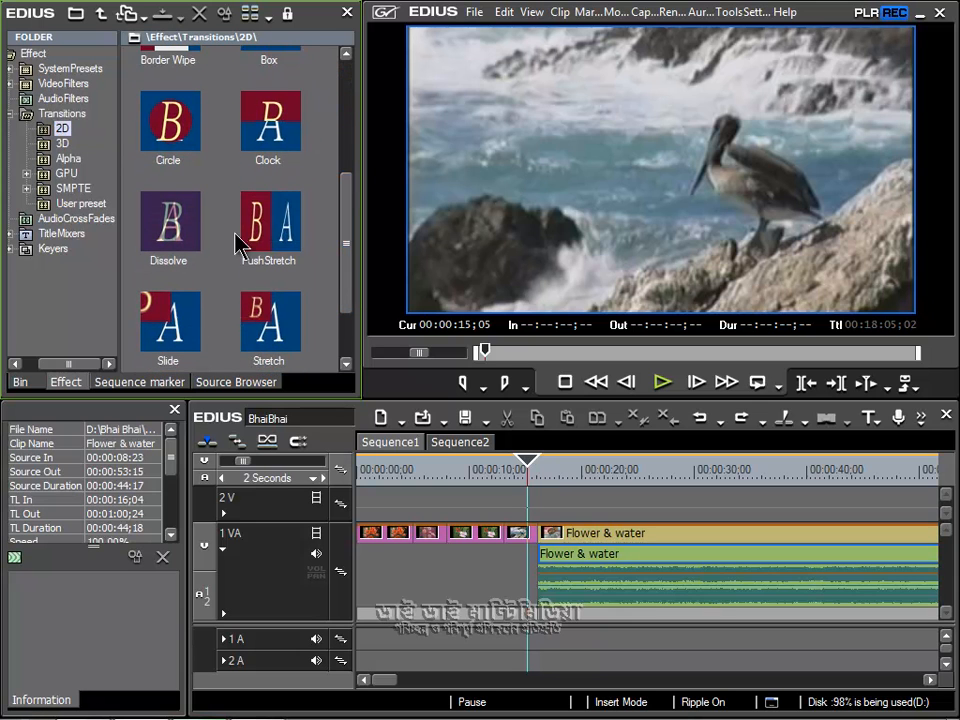
left_click(172, 218)
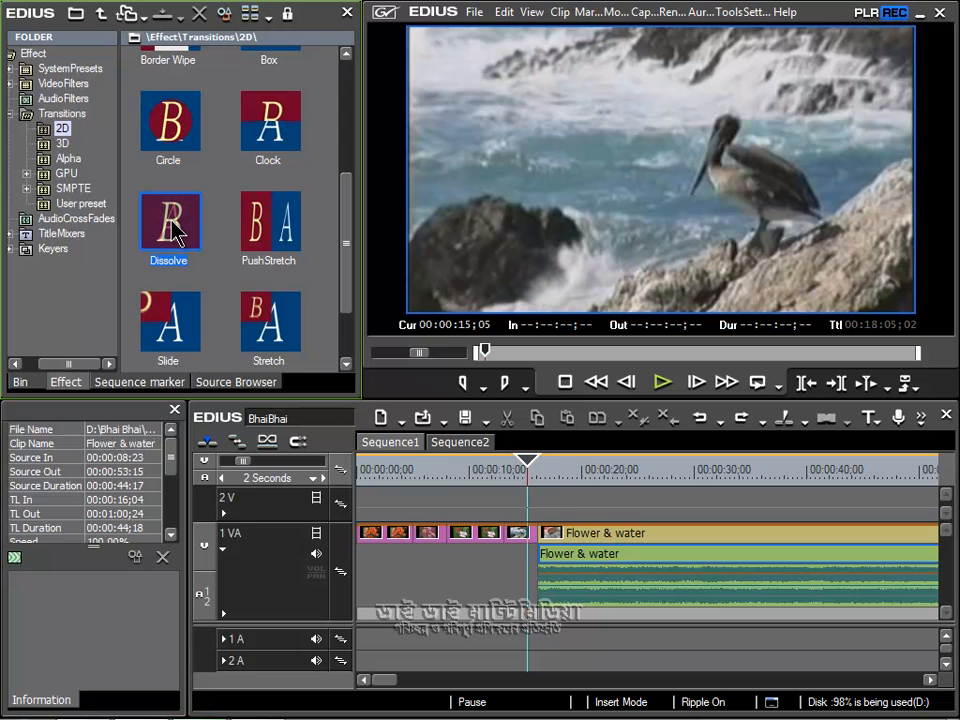
left_click_drag(173, 224, 553, 536)
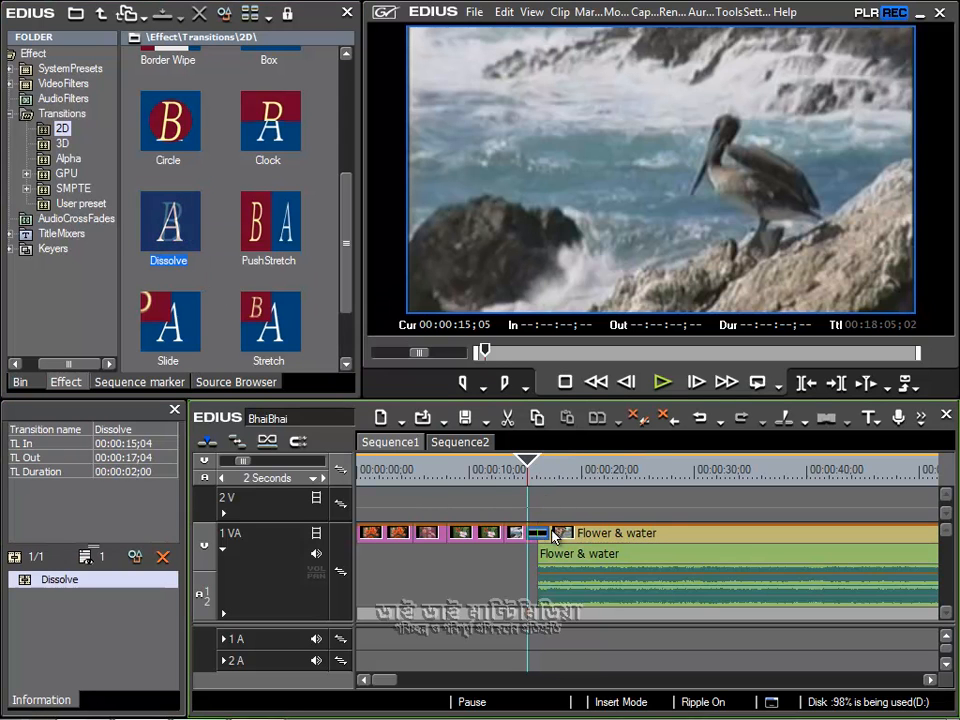
left_click(663, 385)
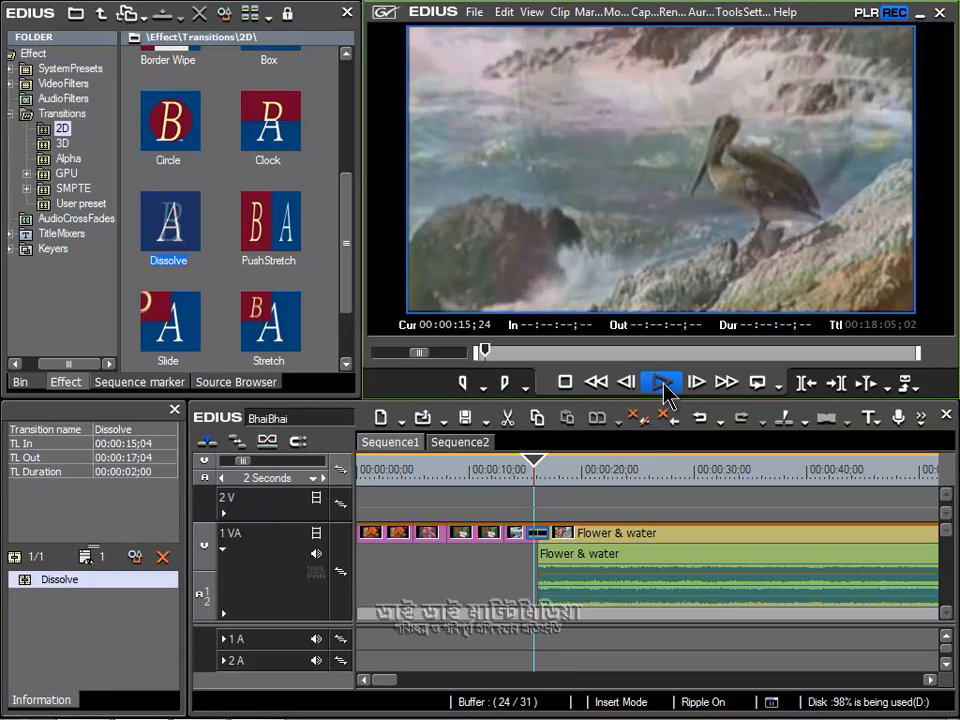
left_click(512, 475)
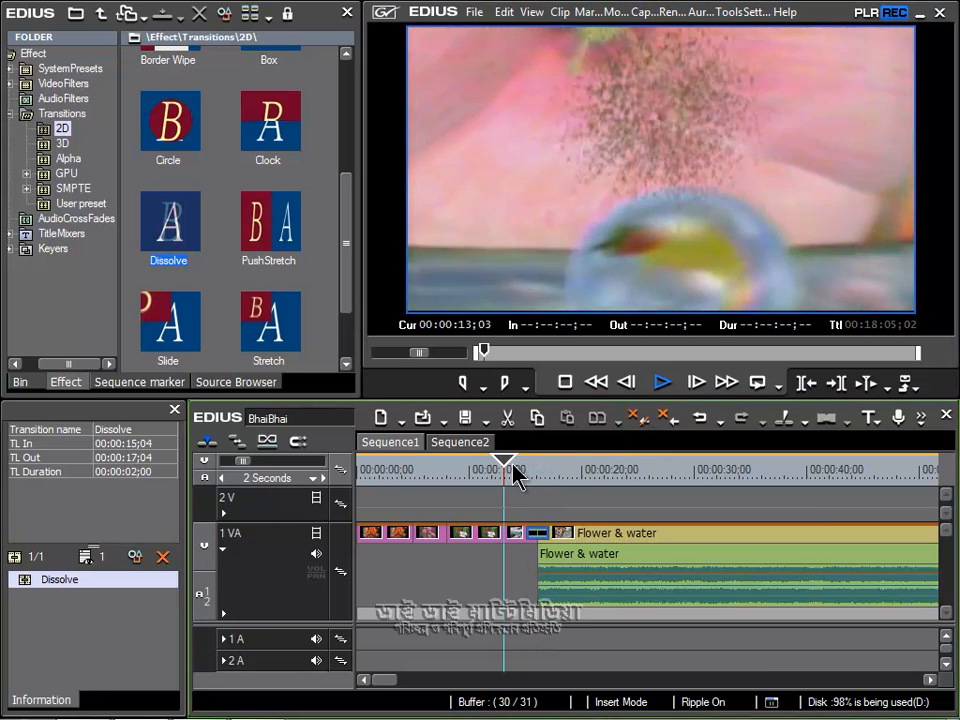
left_click(663, 385)
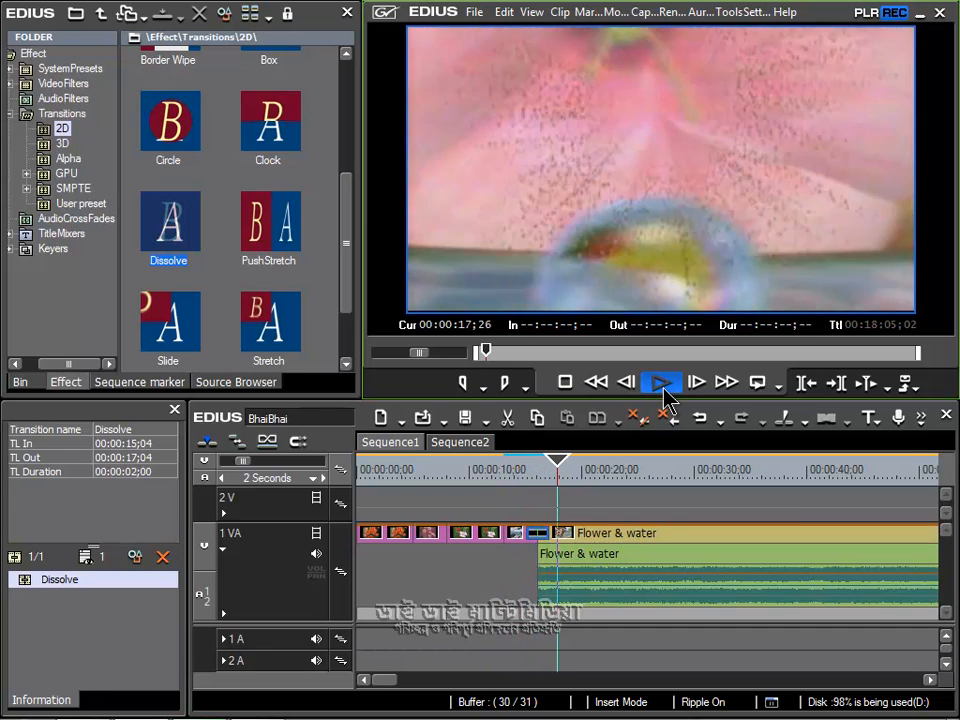
left_click(663, 385)
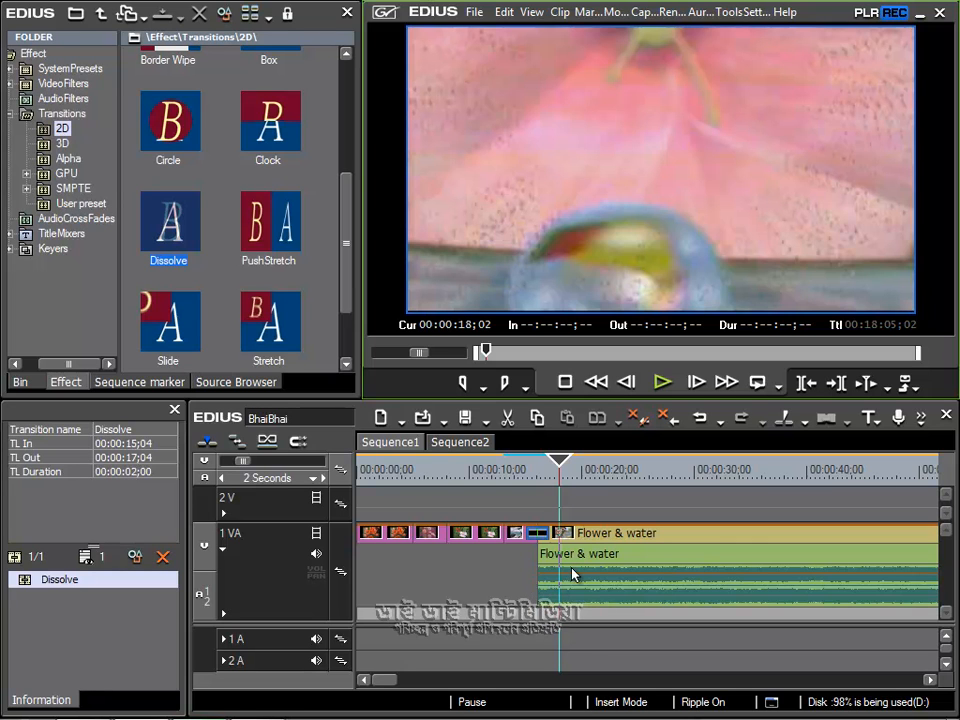
Step: Switch the 1 VA track's audio to Volume mode so its volume line can be edited
left_click(316, 576)
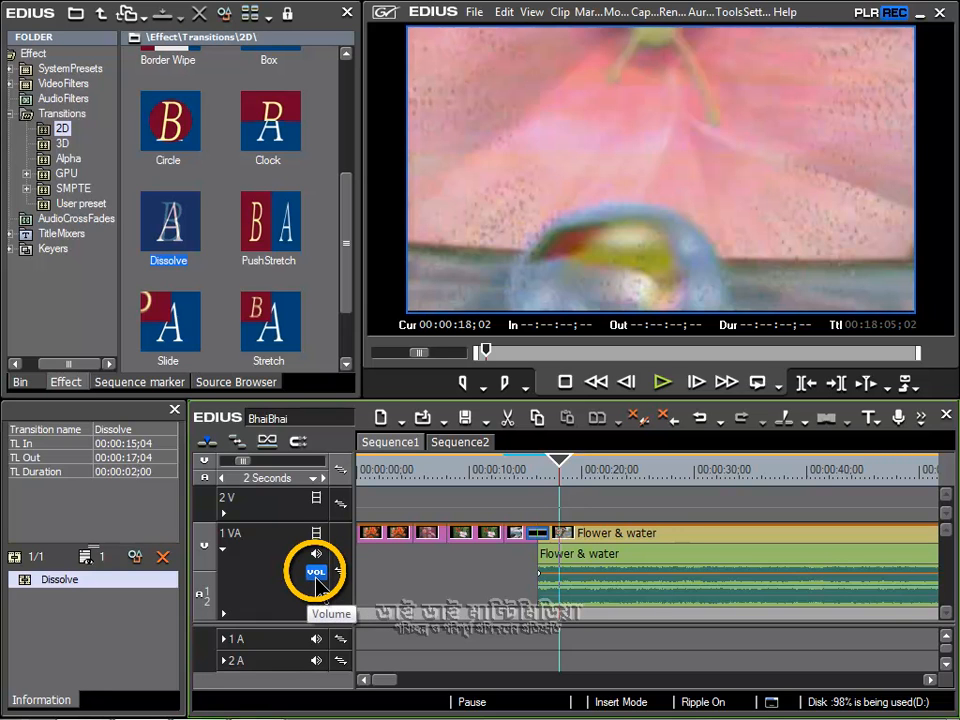
left_click(316, 574)
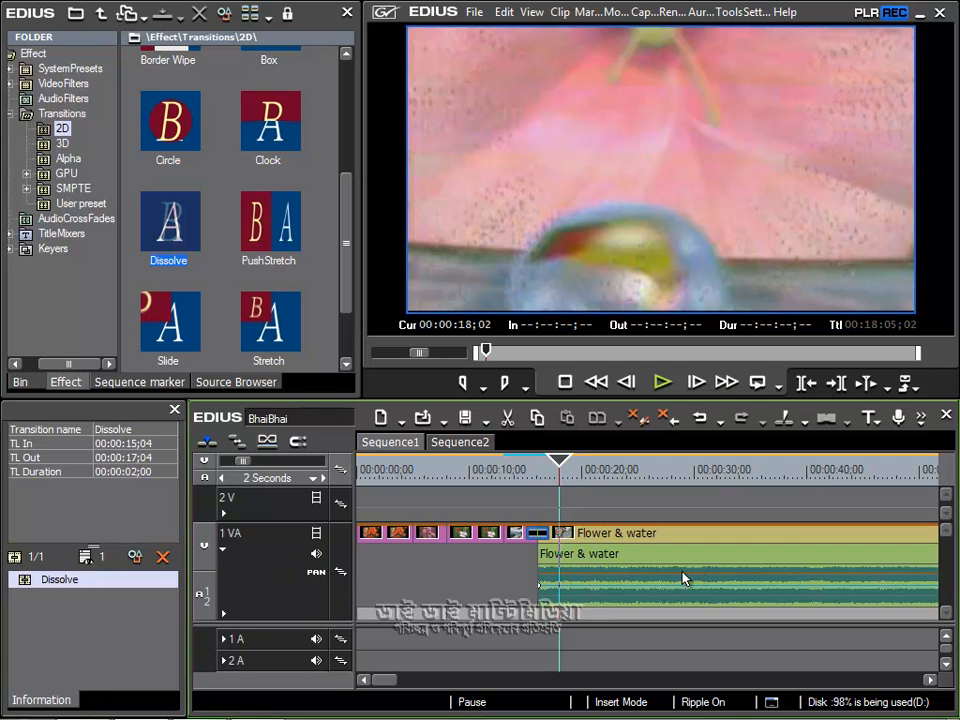
left_click(316, 573)
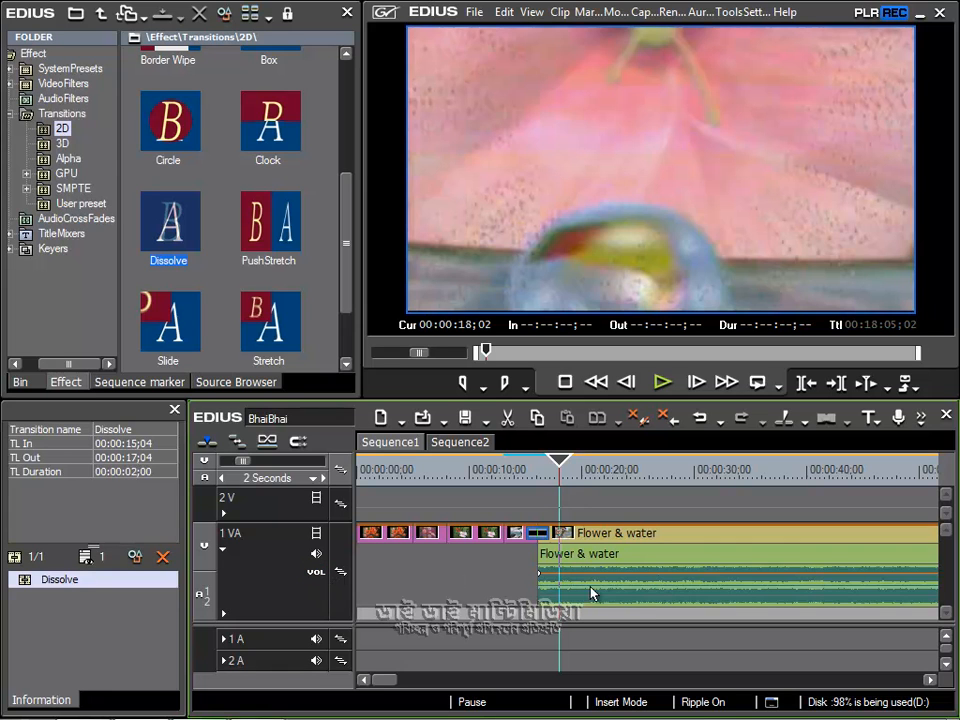
Step: Lower the volume point at the start of the Flower & water audio to about -27 dB and play back the result
left_click_drag(388, 682, 390, 688)
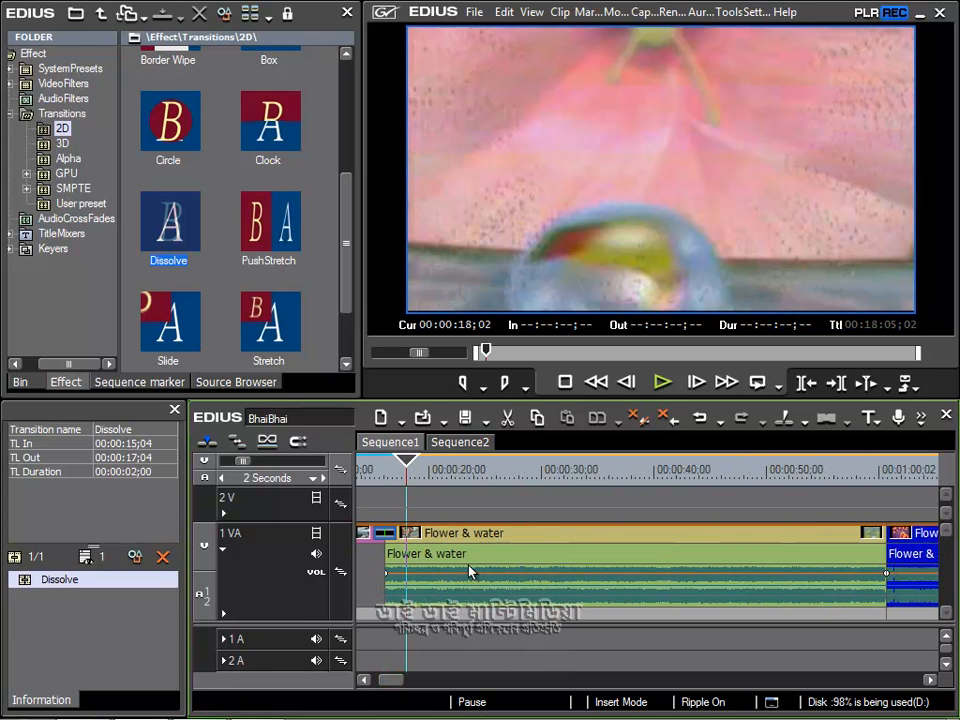
mouse_move(760, 582)
mouse_move(386, 573)
left_mouse_down()
mouse_move(393, 601)
mouse_move(388, 587)
left_mouse_up()
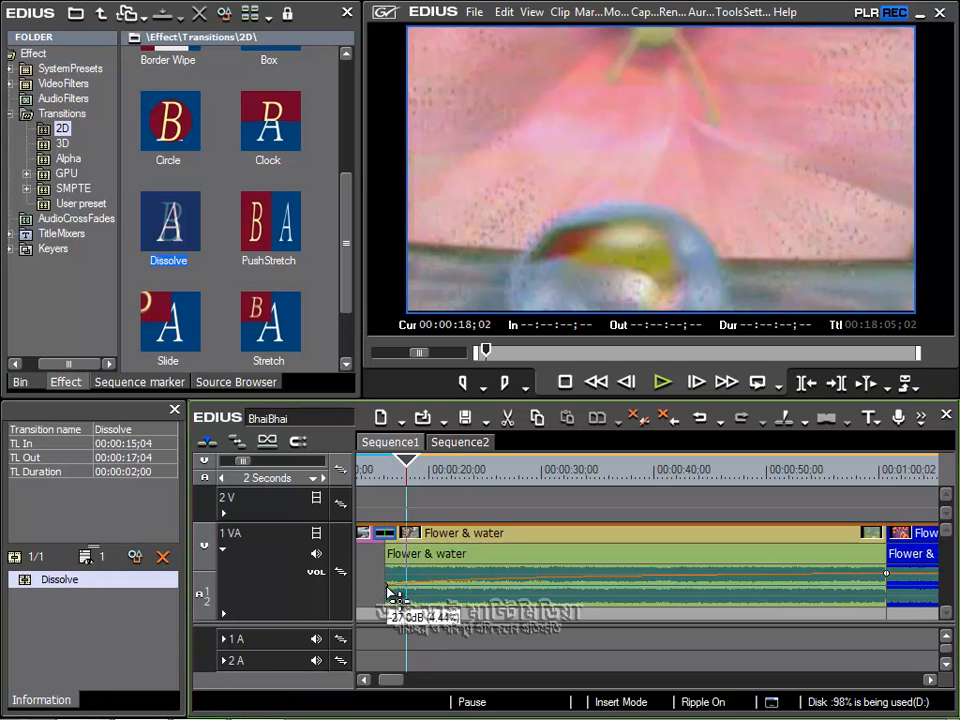
left_click_drag(393, 680, 385, 680)
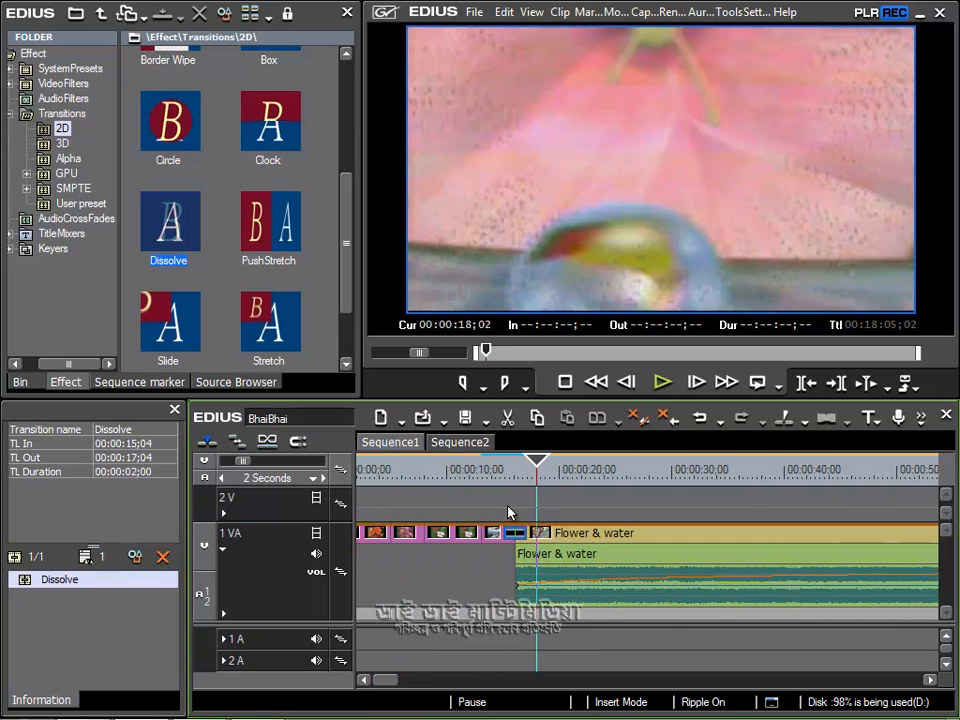
left_click(506, 470)
left_click(650, 390)
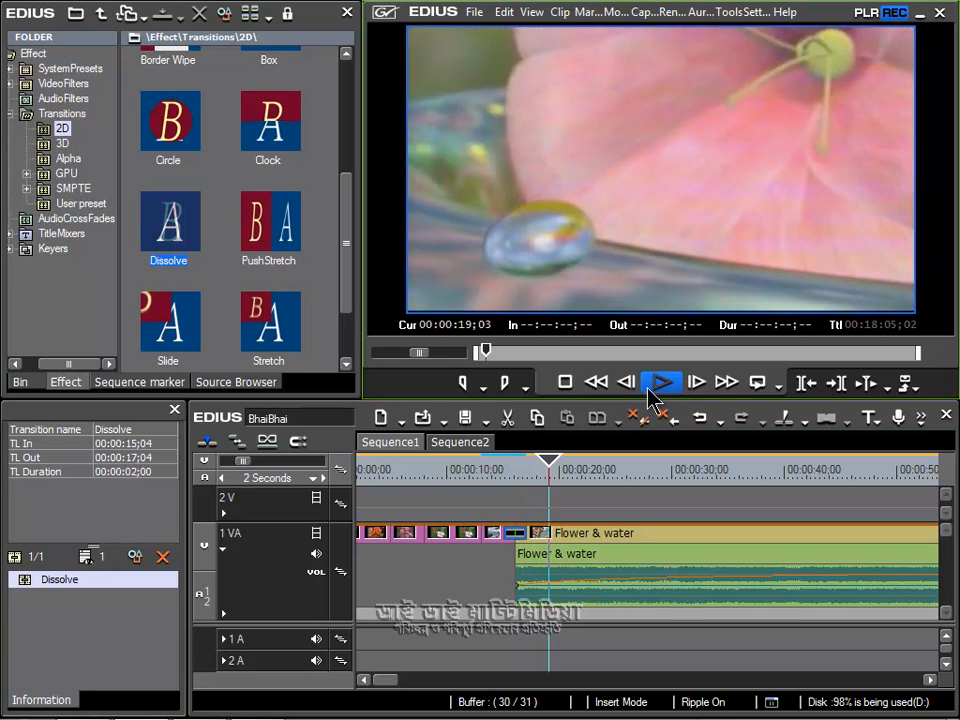
left_click(649, 390)
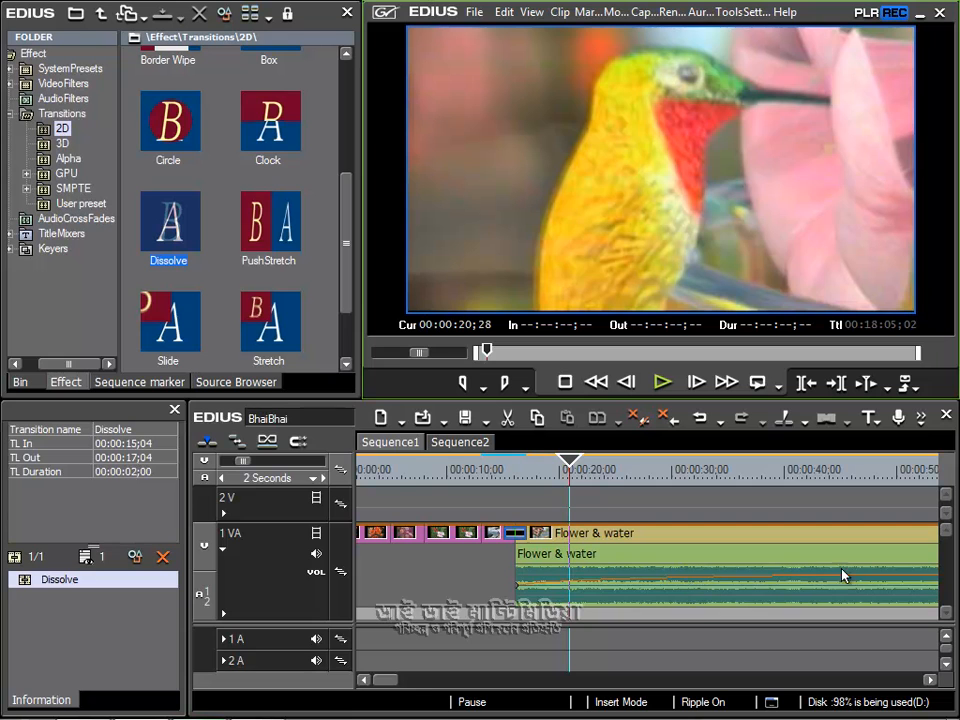
Step: Add a volume point near 20 seconds on the Flower & water audio, raise it to shape a fade-in, and play it back
mouse_move(389, 679)
left_mouse_down()
mouse_move(406, 681)
mouse_move(385, 680)
left_mouse_up()
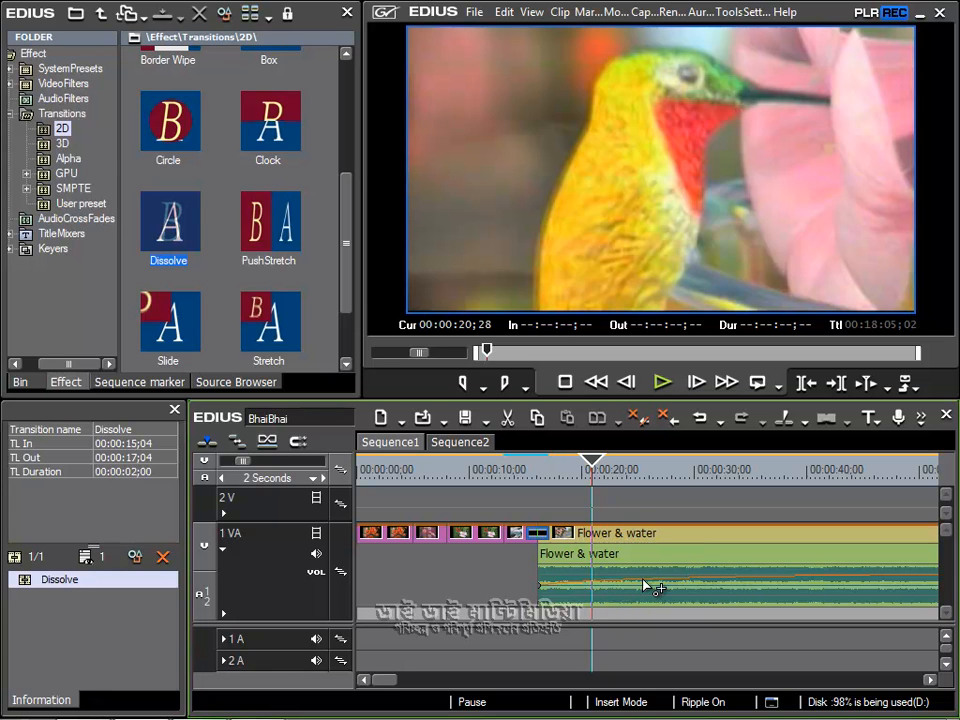
left_click(587, 588)
mouse_move(588, 586)
mouse_move(584, 580)
left_mouse_down()
mouse_move(585, 572)
mouse_move(591, 586)
left_mouse_up()
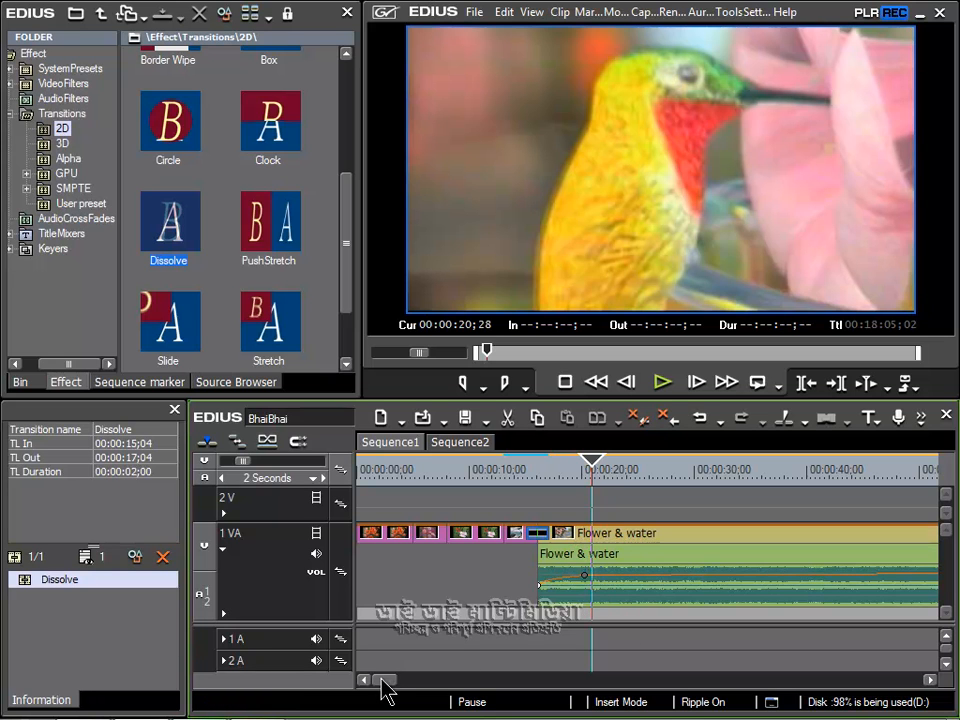
left_click_drag(381, 679, 389, 679)
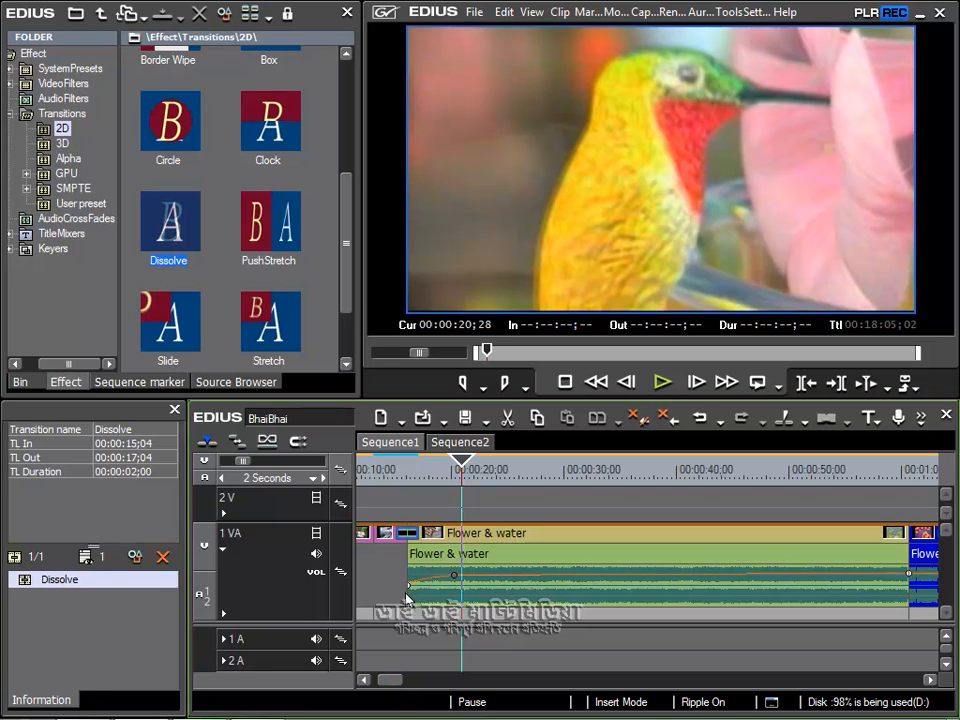
left_click_drag(410, 588, 405, 592)
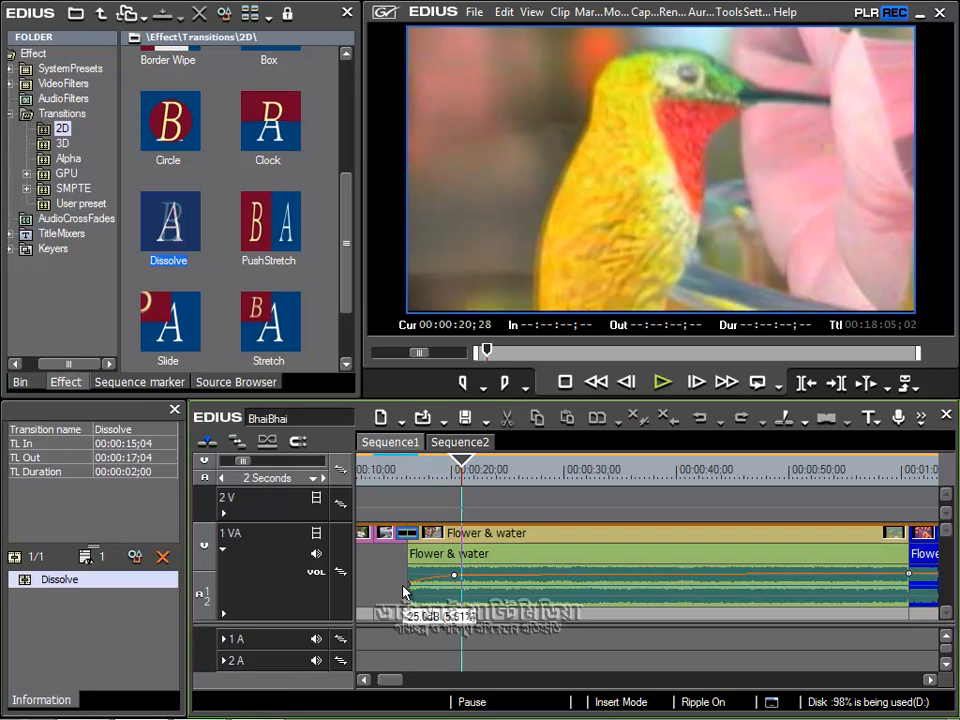
left_click(405, 470)
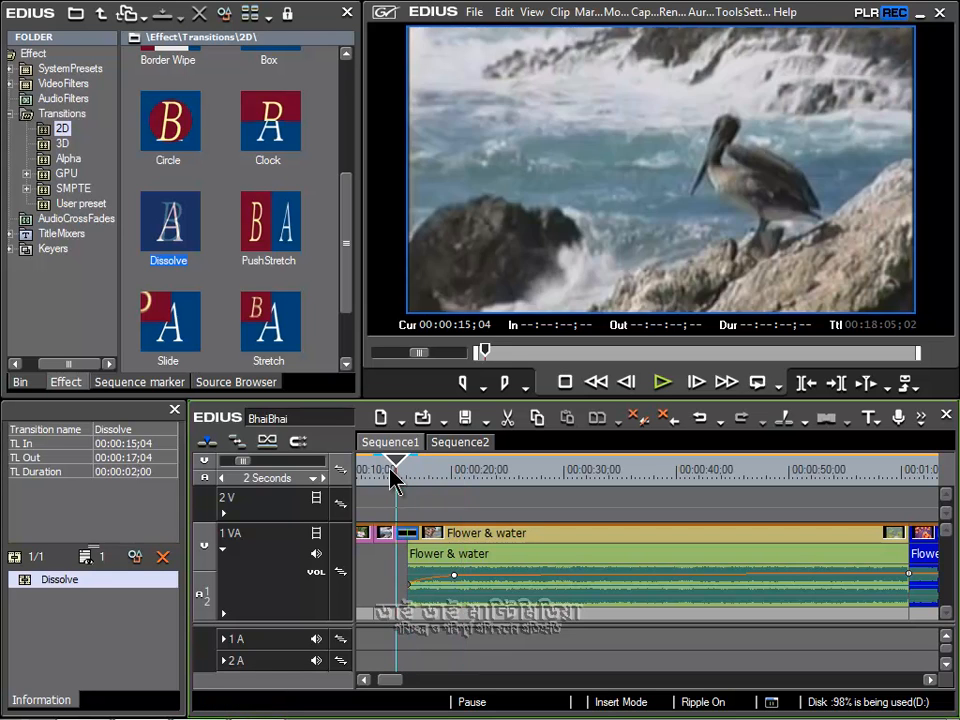
mouse_move(413, 588)
mouse_move(454, 579)
left_click(659, 382)
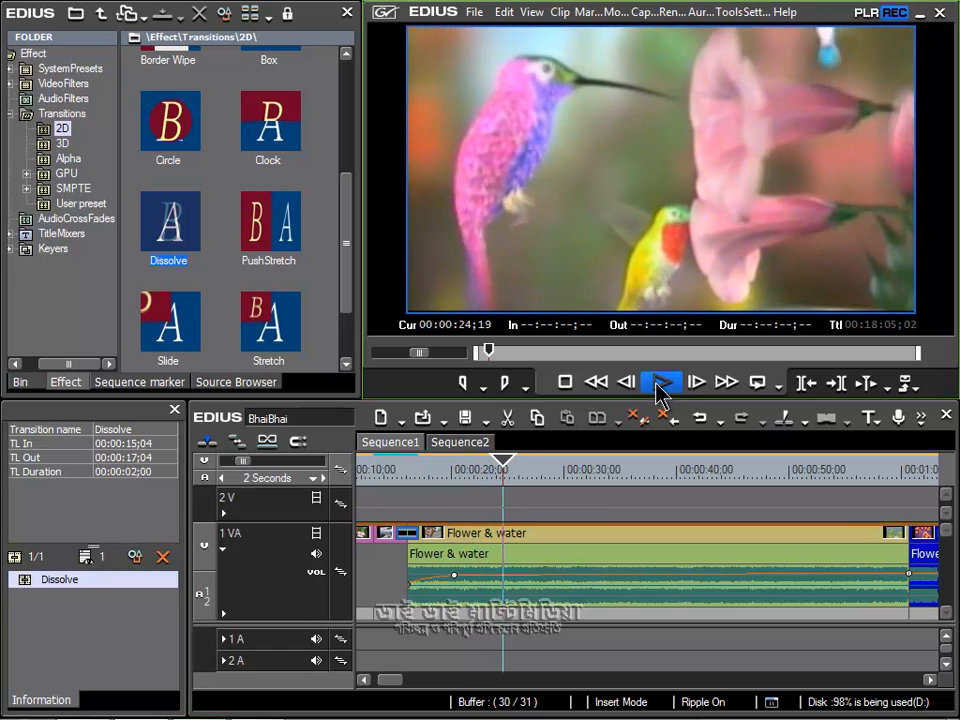
left_click(660, 383)
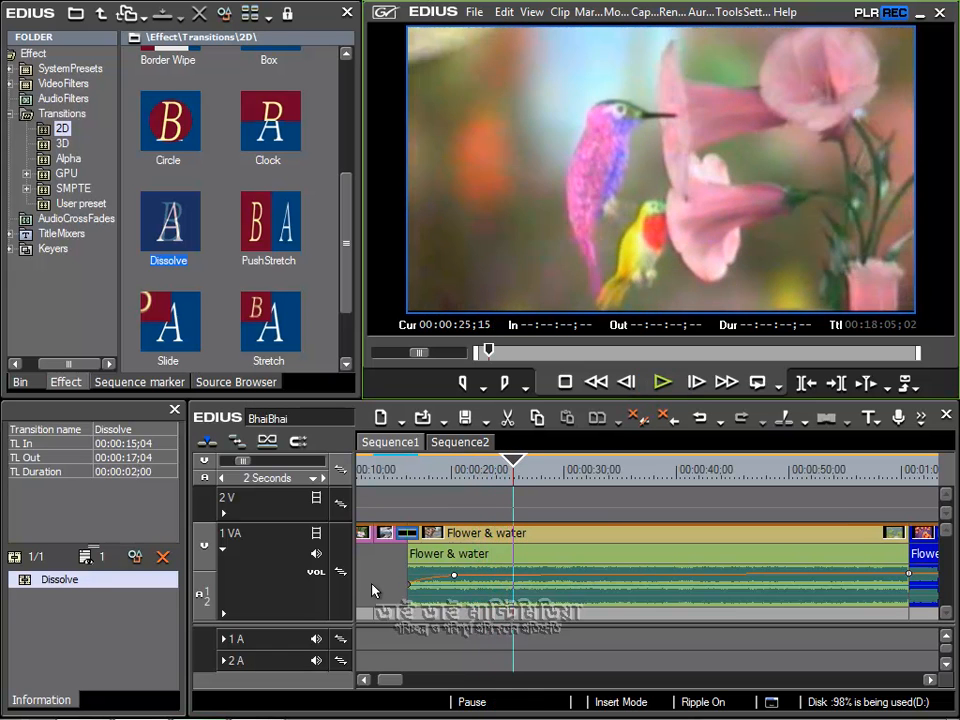
Step: Initialize all volume points on the Flower & water audio and delete the added point near 20 seconds
mouse_move(455, 576)
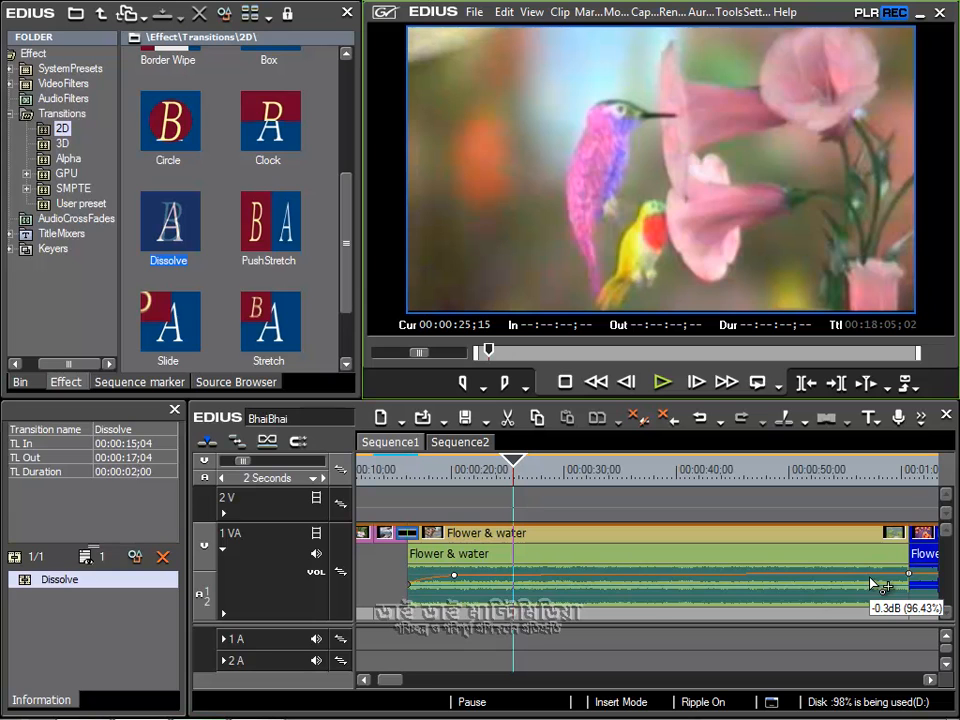
right_click(455, 579)
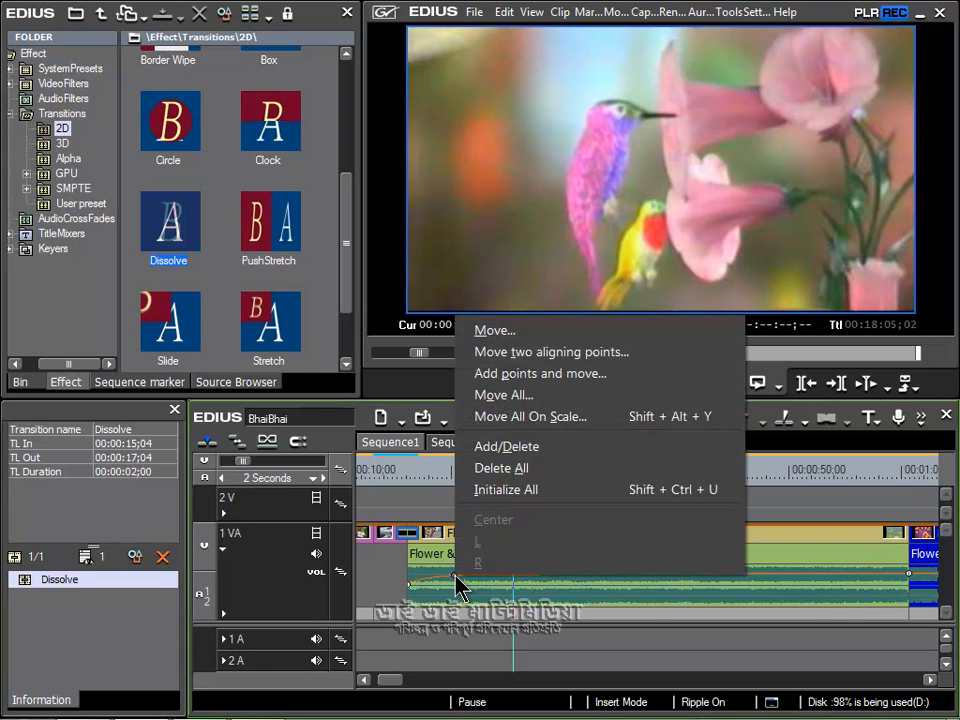
left_click(505, 490)
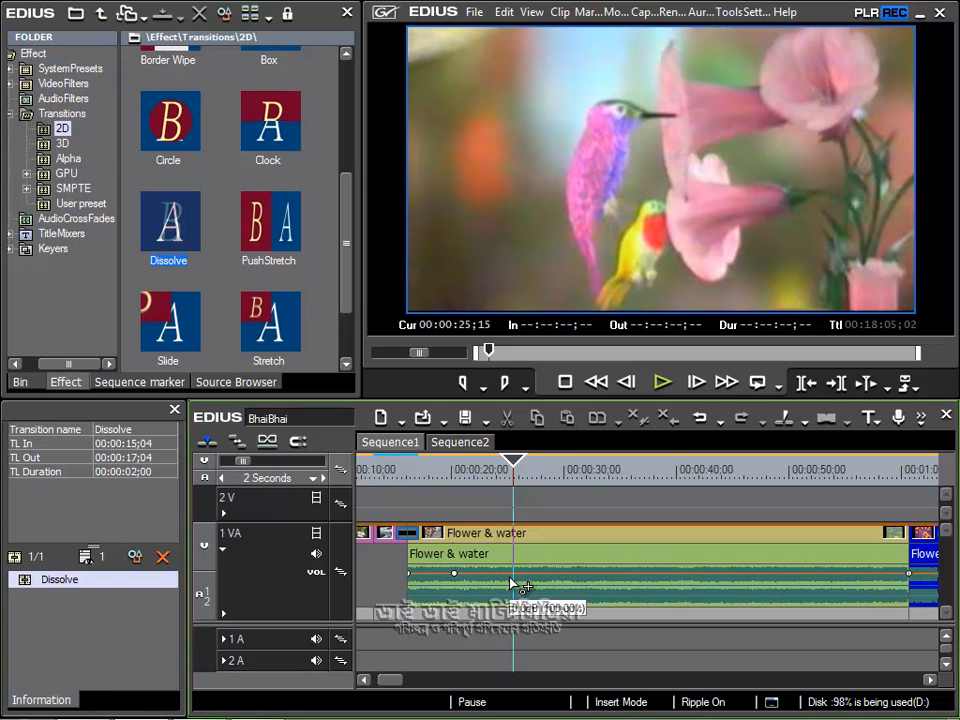
left_click(455, 574)
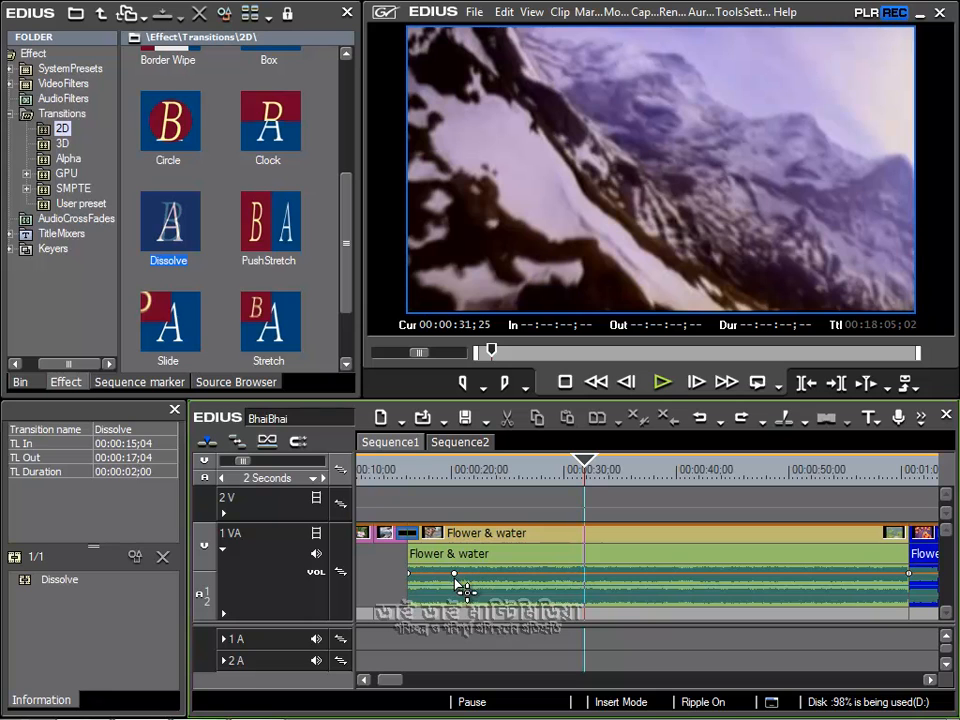
mouse_move(455, 575)
right_click(456, 578)
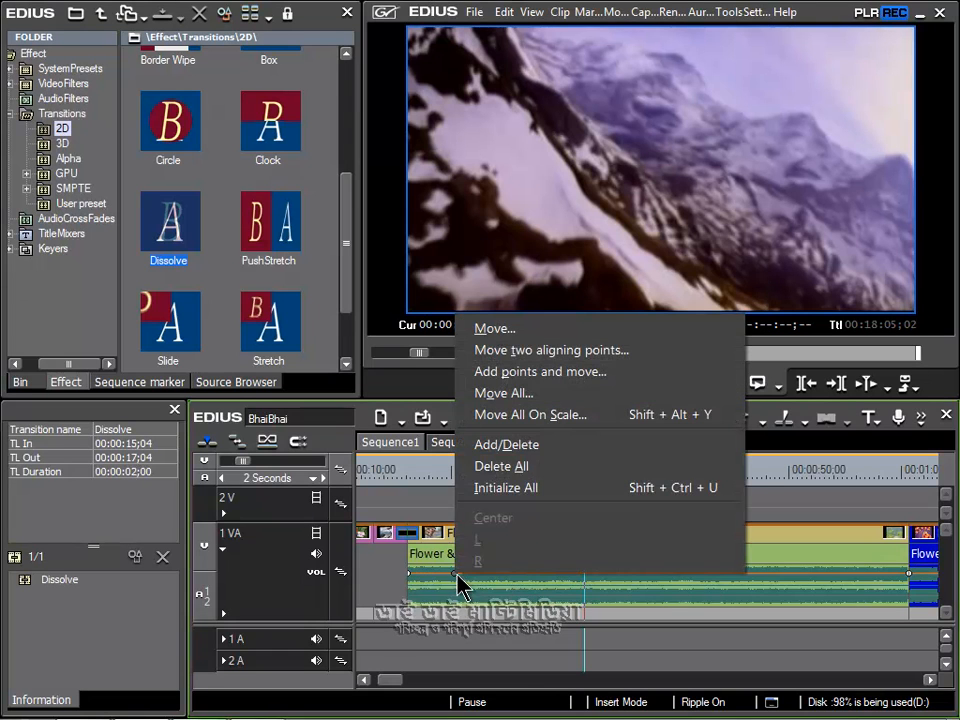
left_click(520, 446)
mouse_move(602, 587)
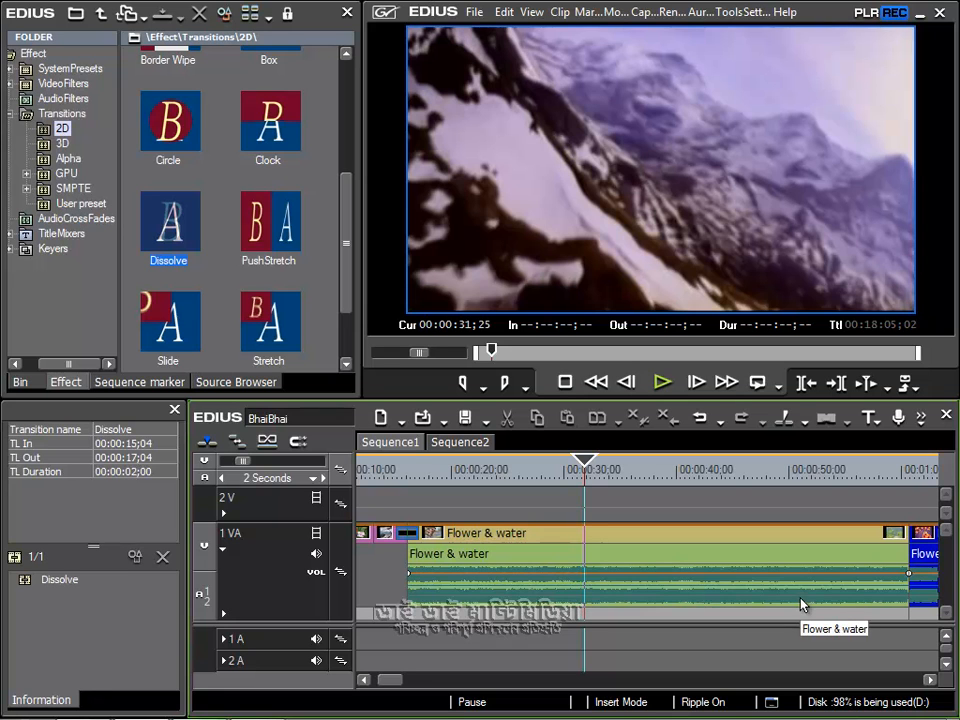
Step: Cycle the 1 VA track's audio line mode through pan and off, back to volume
left_click(316, 572)
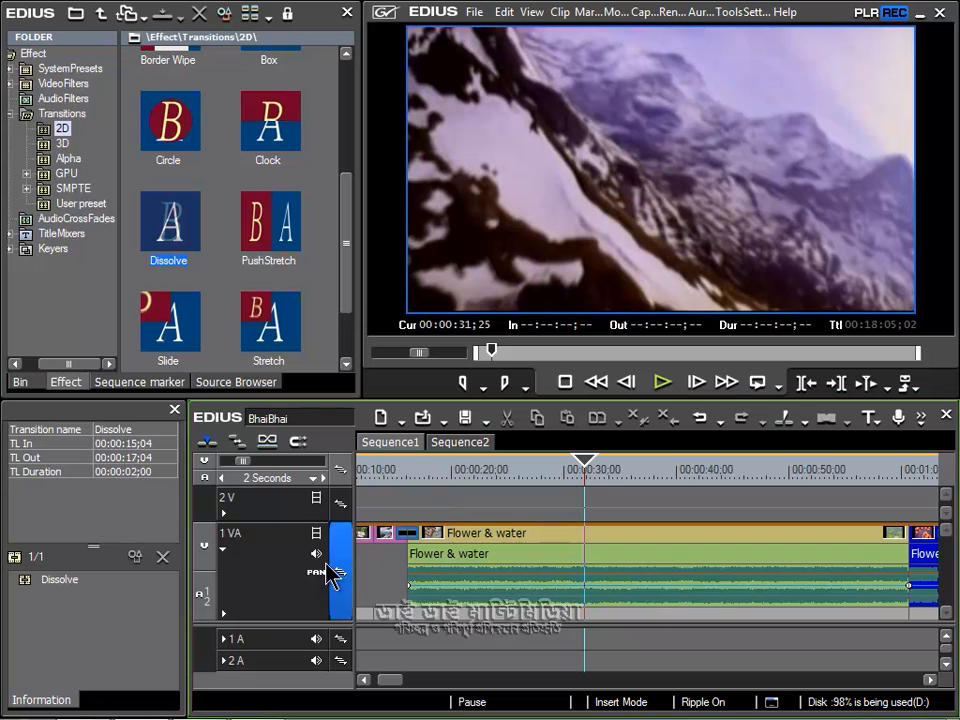
left_click(317, 573)
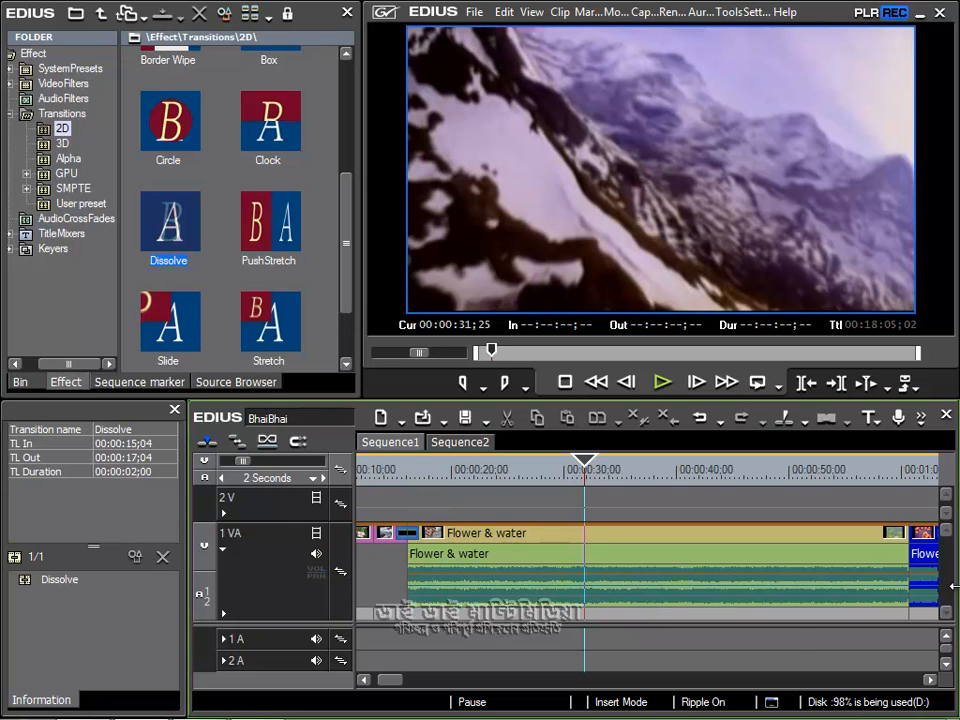
left_click(316, 573)
left_click(314, 572)
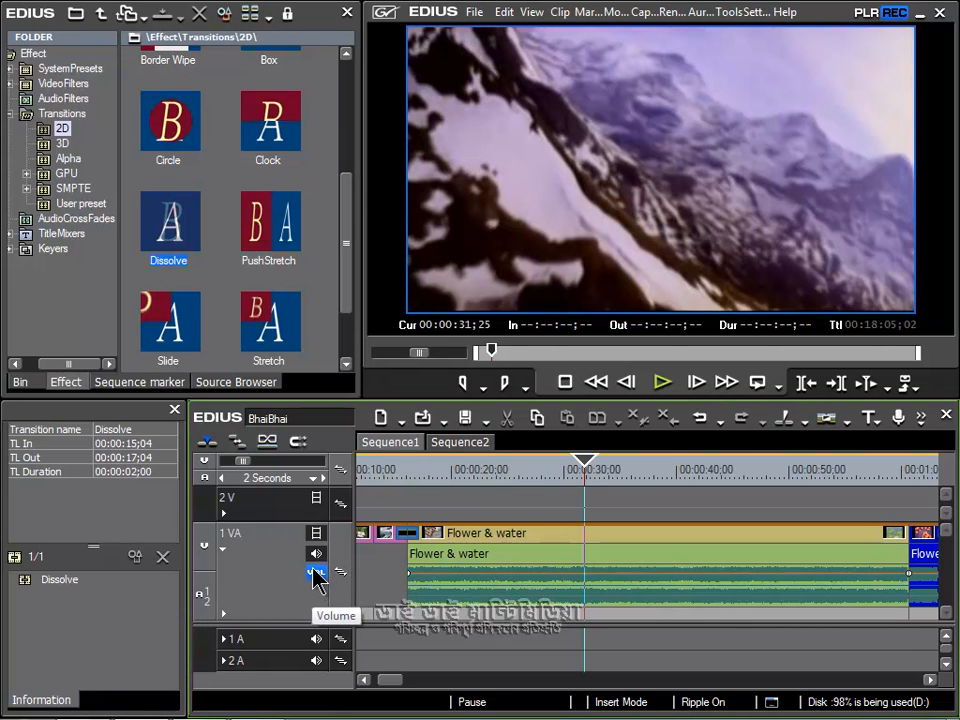
Step: Shape a volume fade-in and fade-out on the Flower & water audio with points near both ends, lowering its final point to about -31.3 dB
left_click(455, 574)
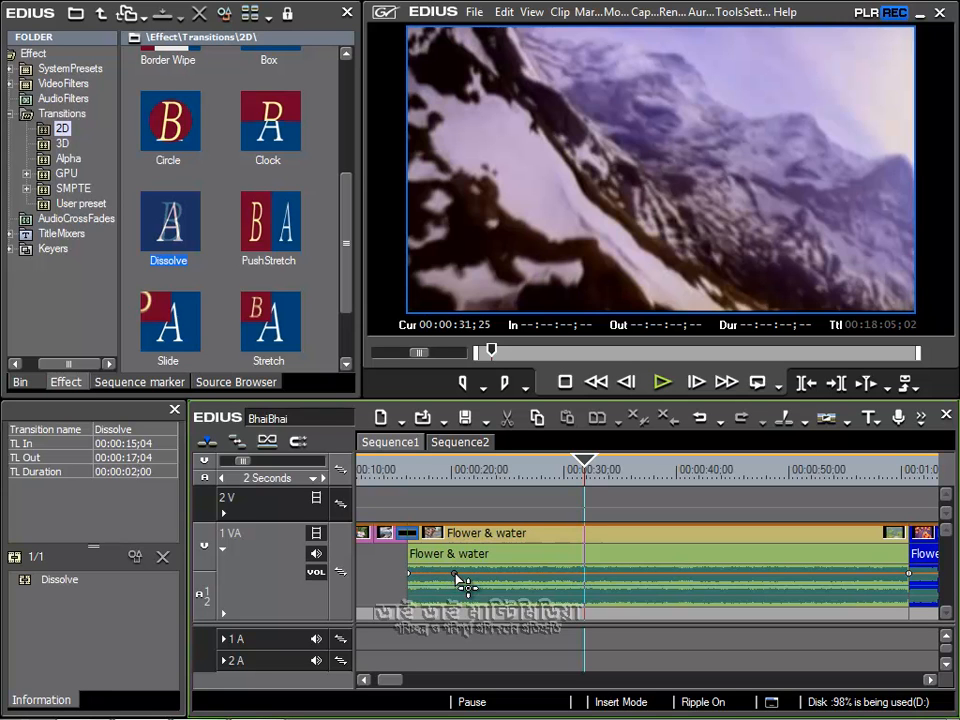
left_click_drag(409, 575, 410, 591)
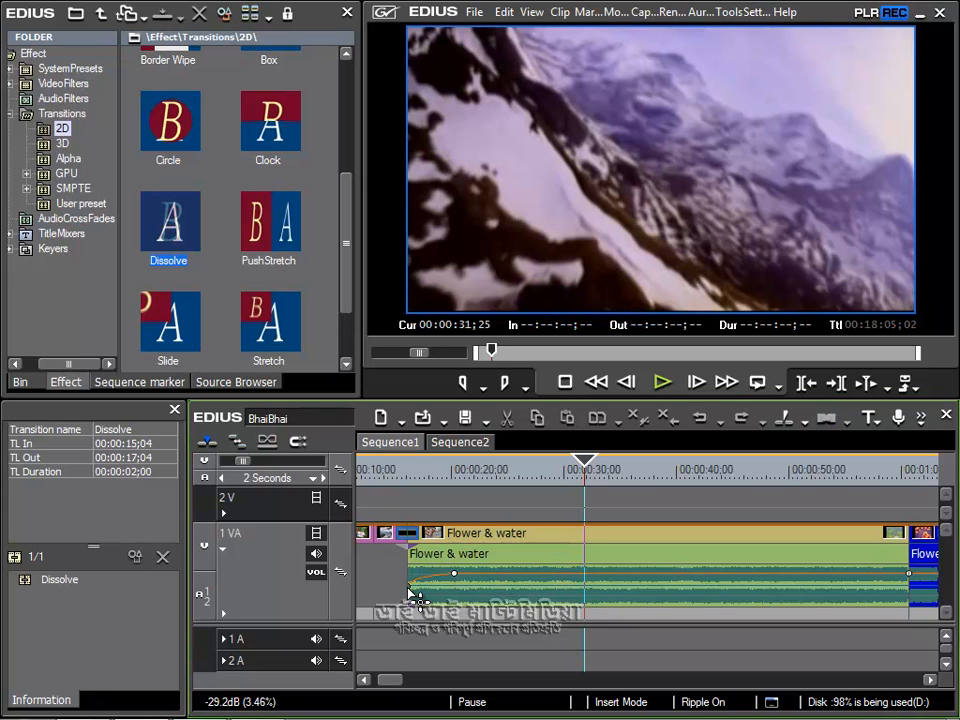
left_click(877, 574)
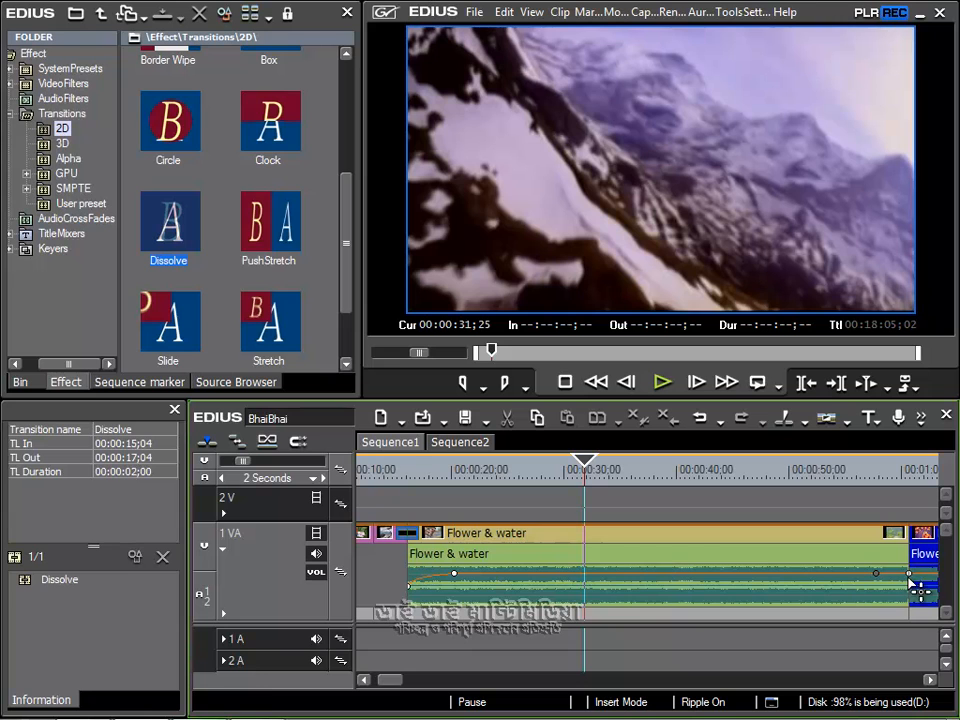
left_click_drag(910, 576, 911, 592)
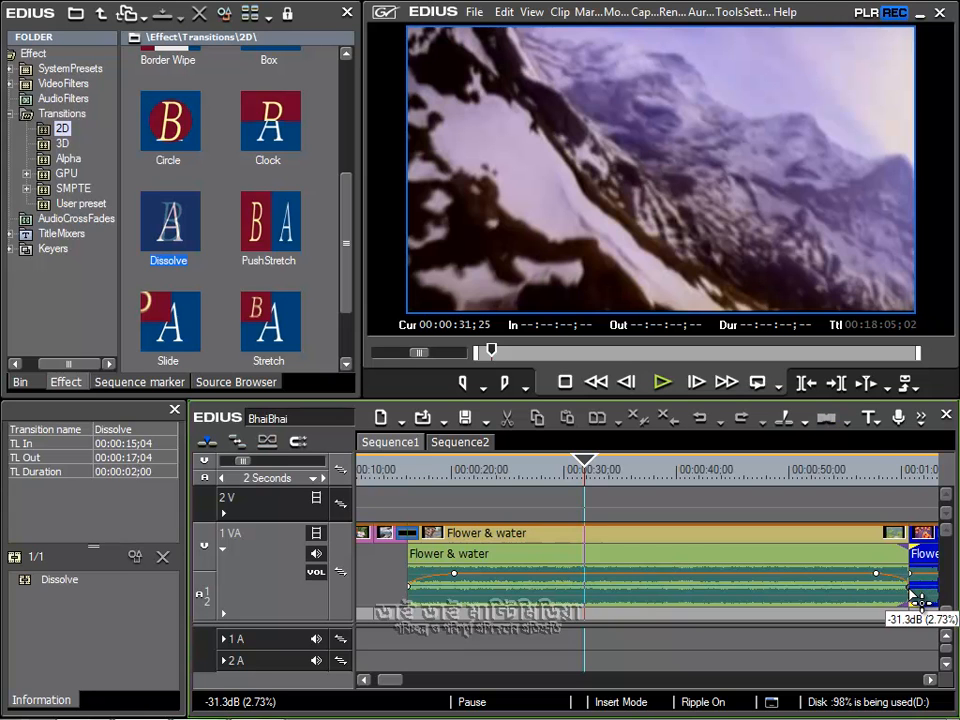
Step: Play back the audio fade-out at the end of the Flower & water clip, starting at about 56 seconds
left_click_drag(875, 471, 860, 468)
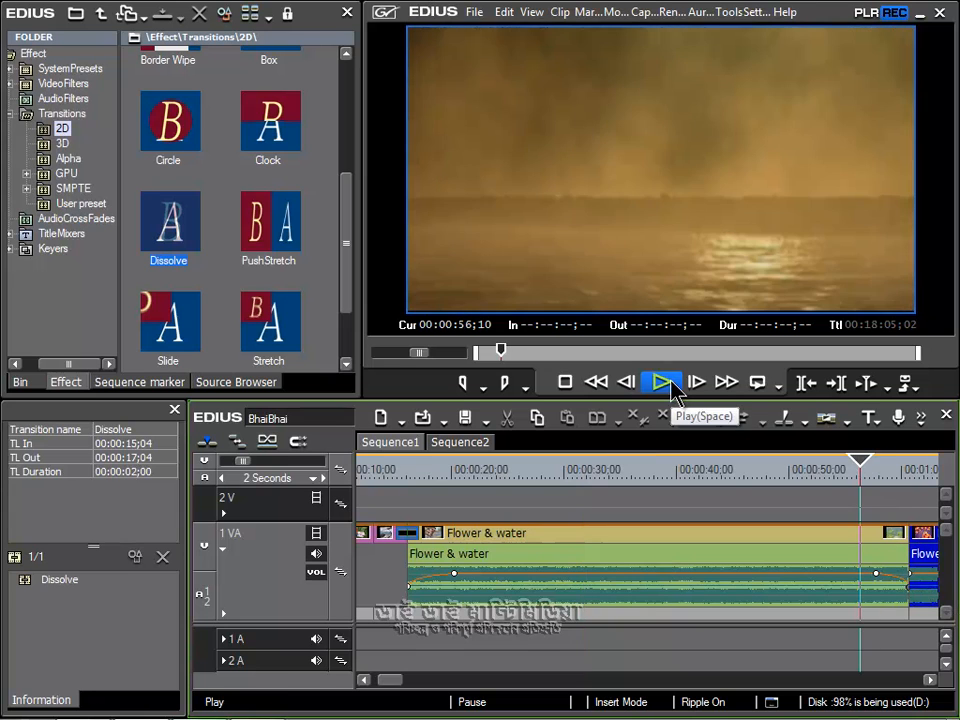
left_click(662, 382)
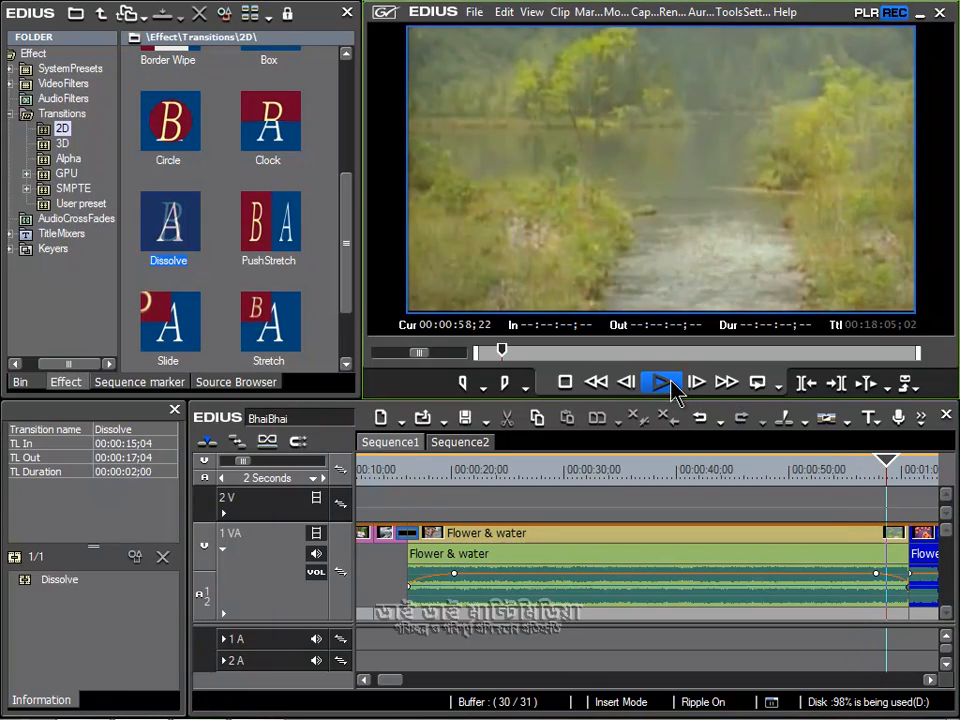
left_click(671, 382)
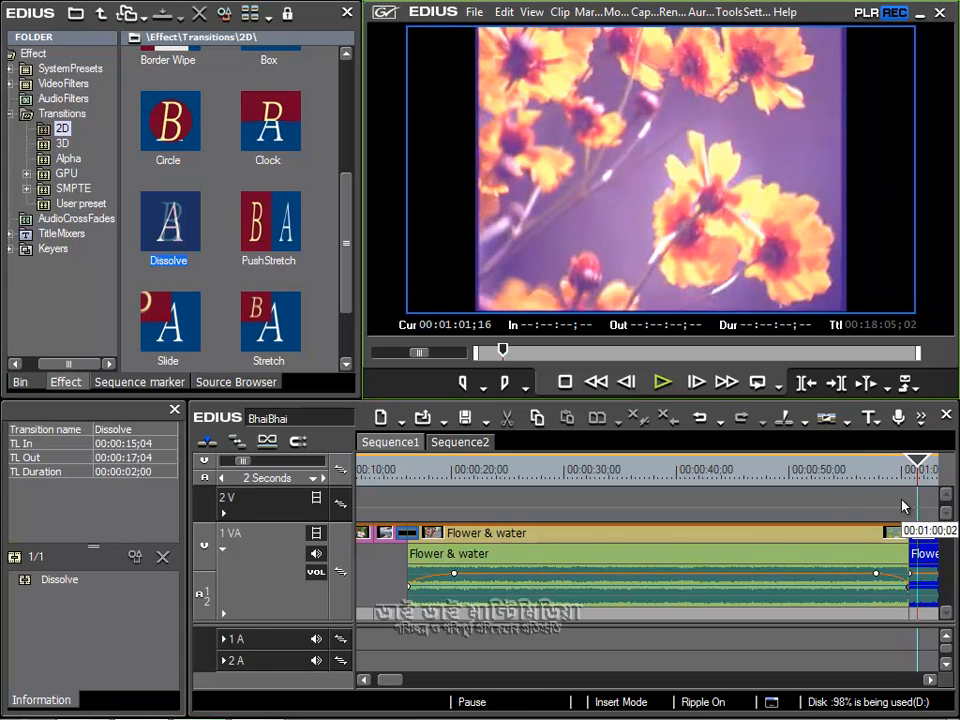
Step: Shorten the Flower & water fade-in by moving its volume point to about 18 seconds, and play back the clip's start
left_click_drag(464, 587, 440, 578)
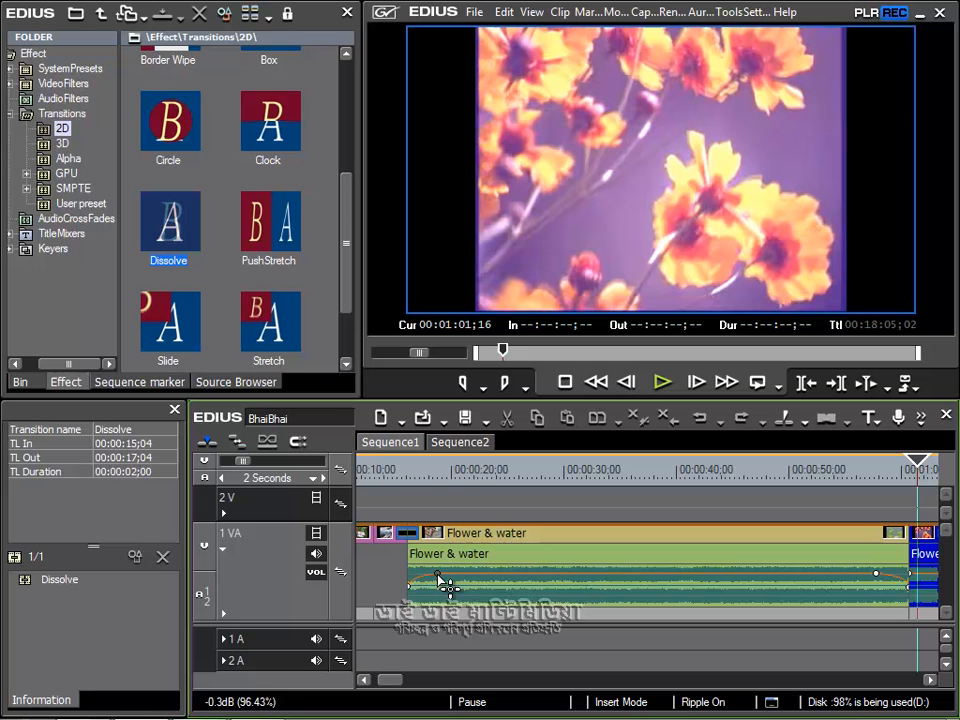
left_click(391, 477)
left_click(661, 382)
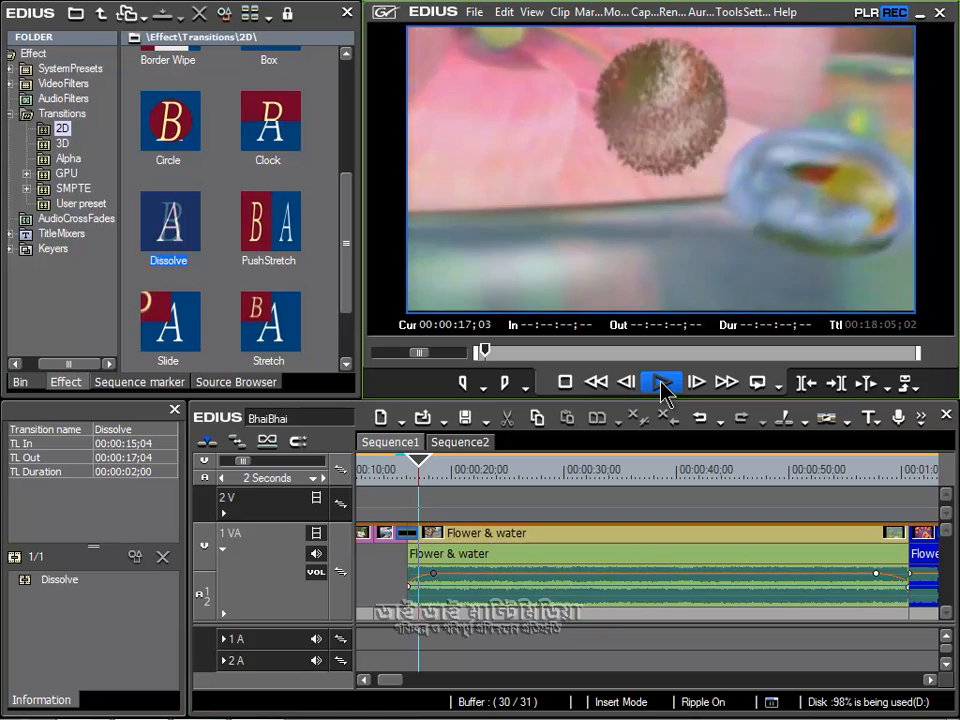
left_click(661, 384)
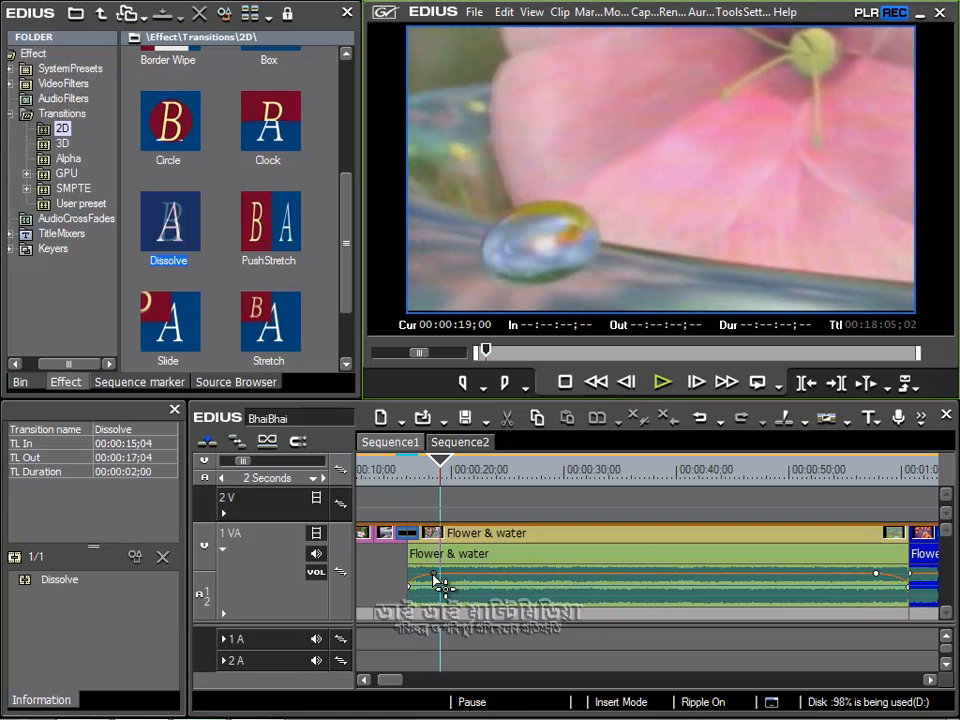
Step: Lengthen the Flower & water fades by moving the fade-in point to about 23 seconds and the fade-out point to about 54, and preview the fade-in
mouse_move(430, 584)
left_mouse_down()
mouse_move(452, 575)
mouse_move(529, 587)
mouse_move(429, 585)
mouse_move(606, 585)
mouse_move(418, 590)
mouse_move(579, 587)
mouse_move(444, 581)
mouse_move(561, 583)
mouse_move(440, 586)
mouse_move(561, 583)
mouse_move(446, 591)
left_mouse_up()
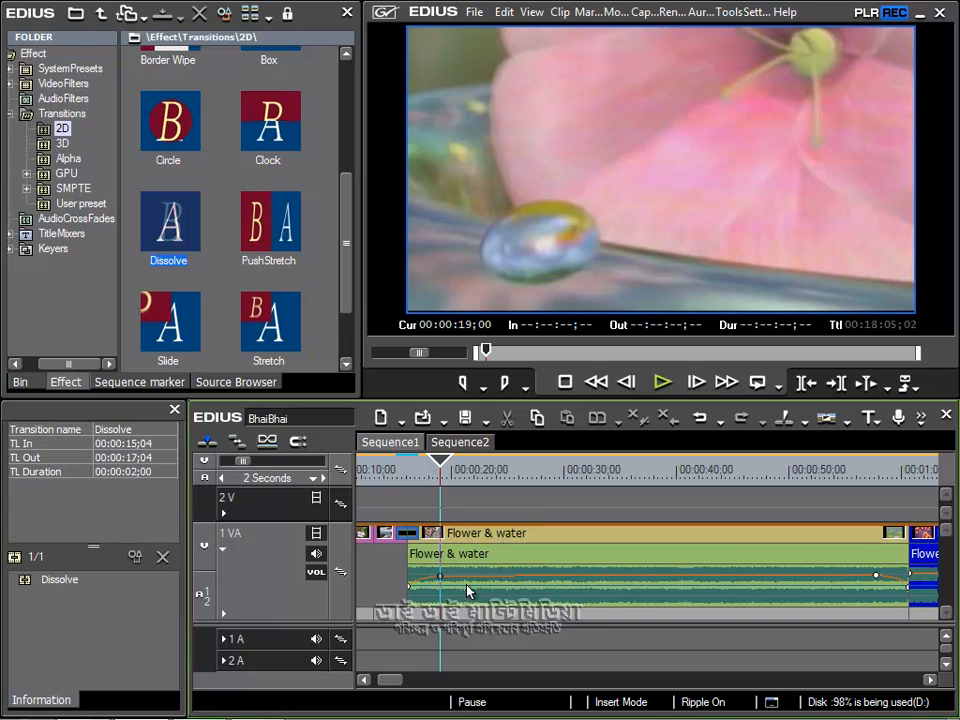
left_click_drag(440, 577, 487, 580)
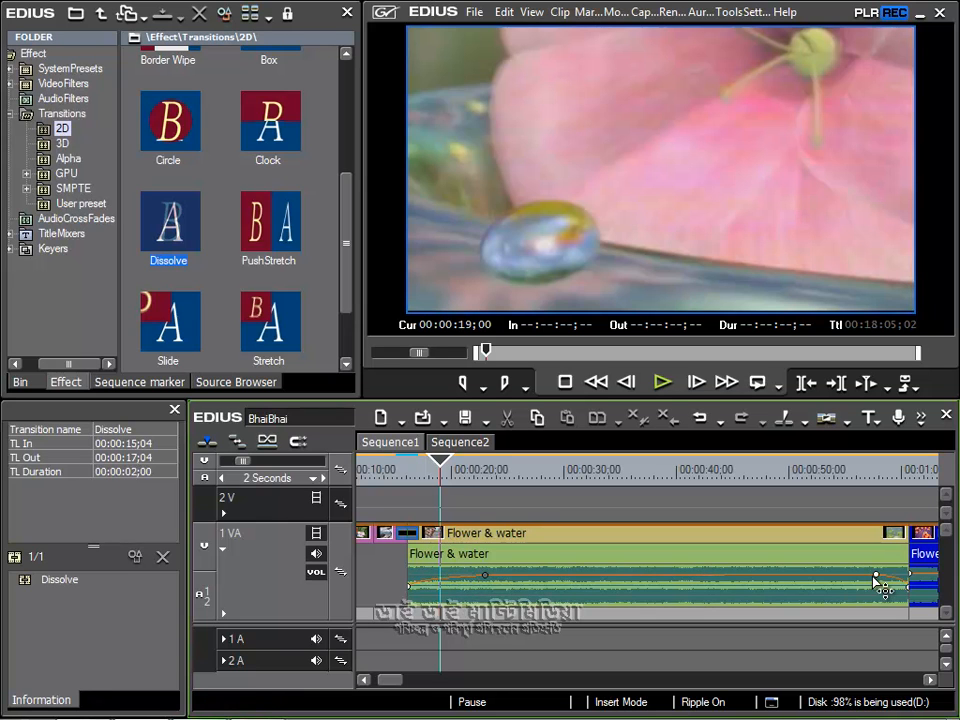
left_click_drag(878, 577, 838, 580)
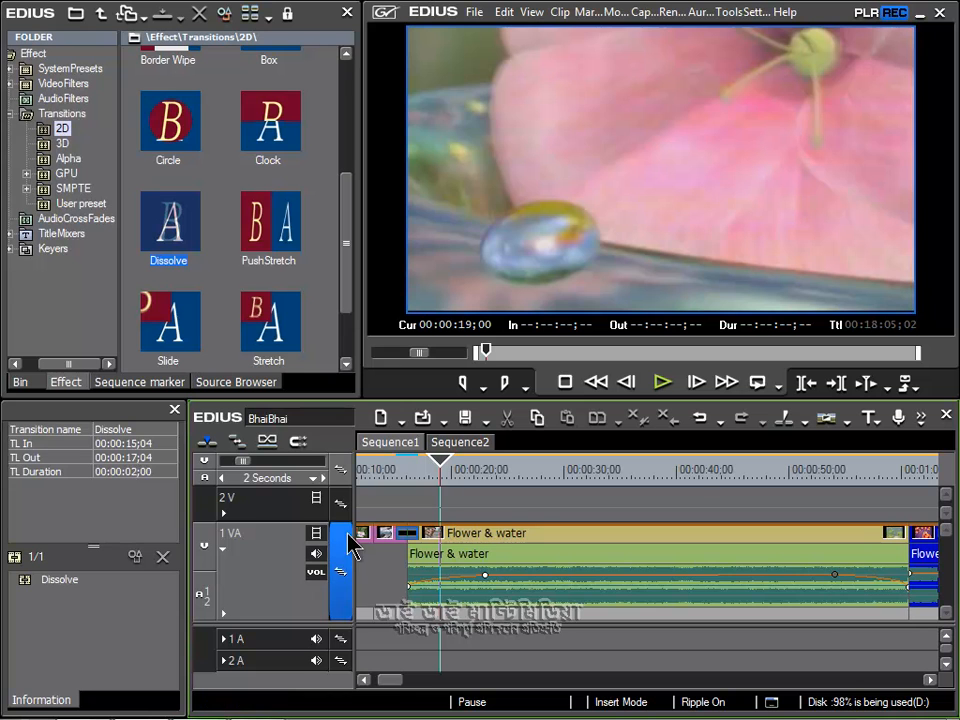
left_click(397, 472)
left_click(661, 386)
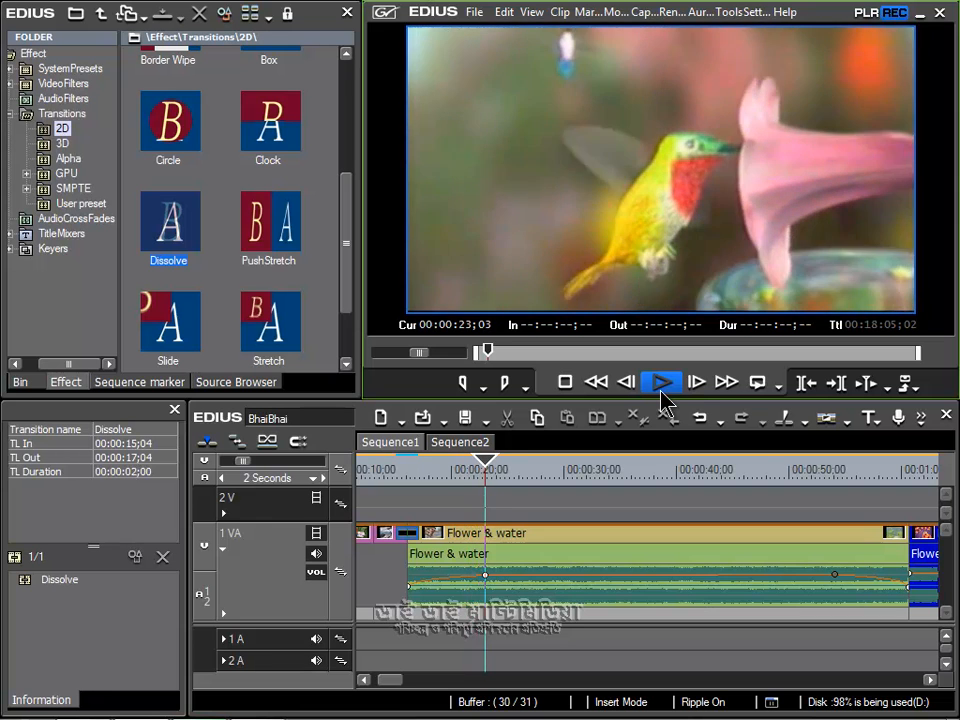
left_click(662, 400)
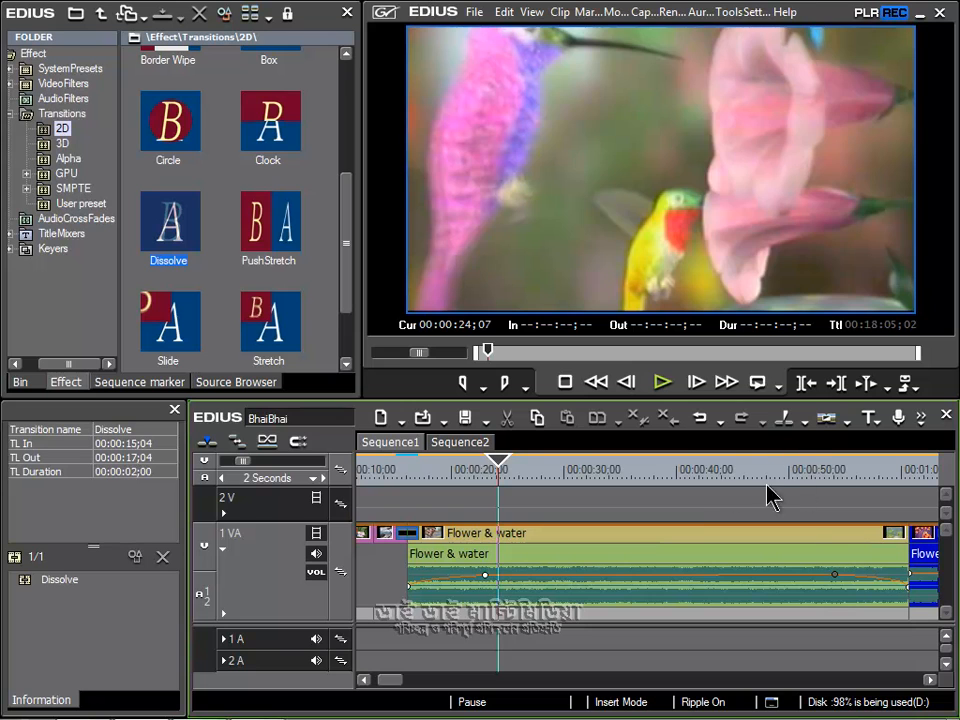
Step: Play back the lengthened fade-out on the Flower & water audio, starting at about 52 seconds
left_click(810, 474)
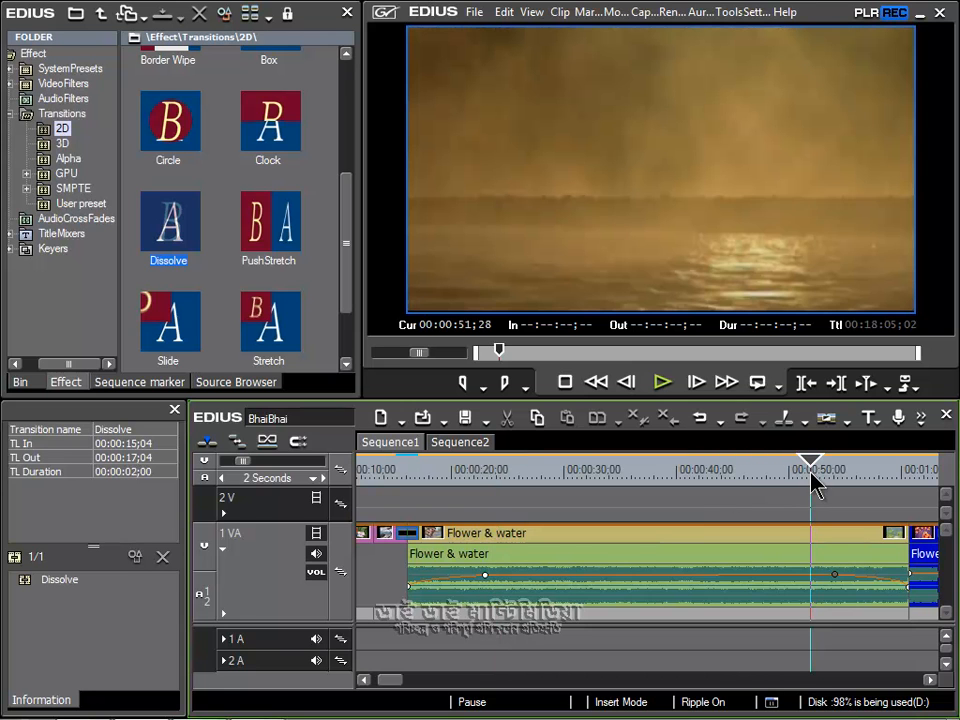
left_click(671, 384)
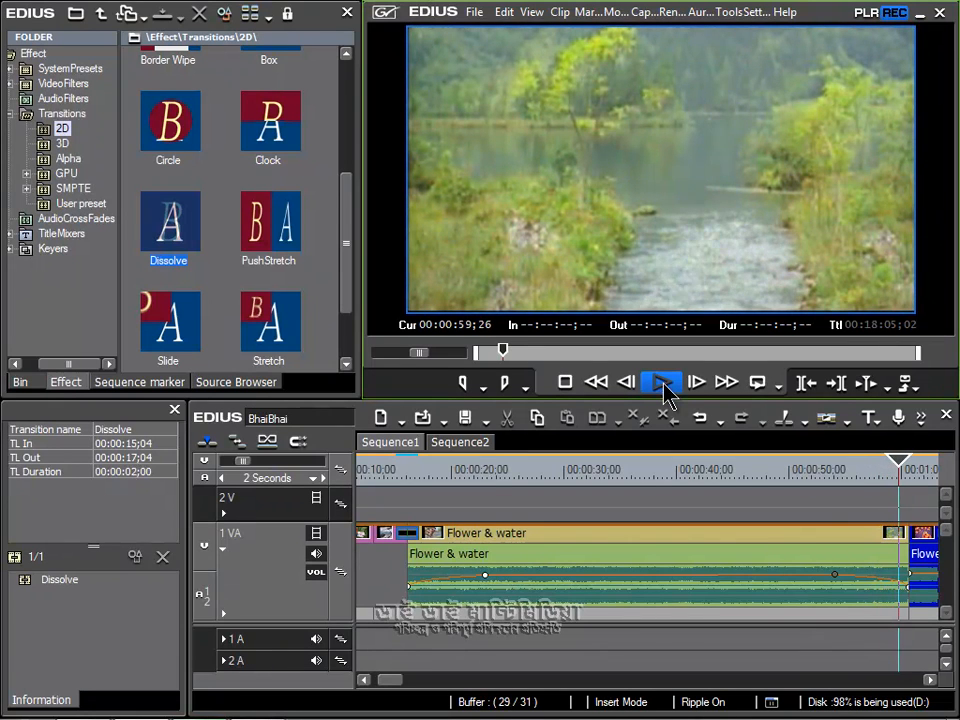
left_click(664, 385)
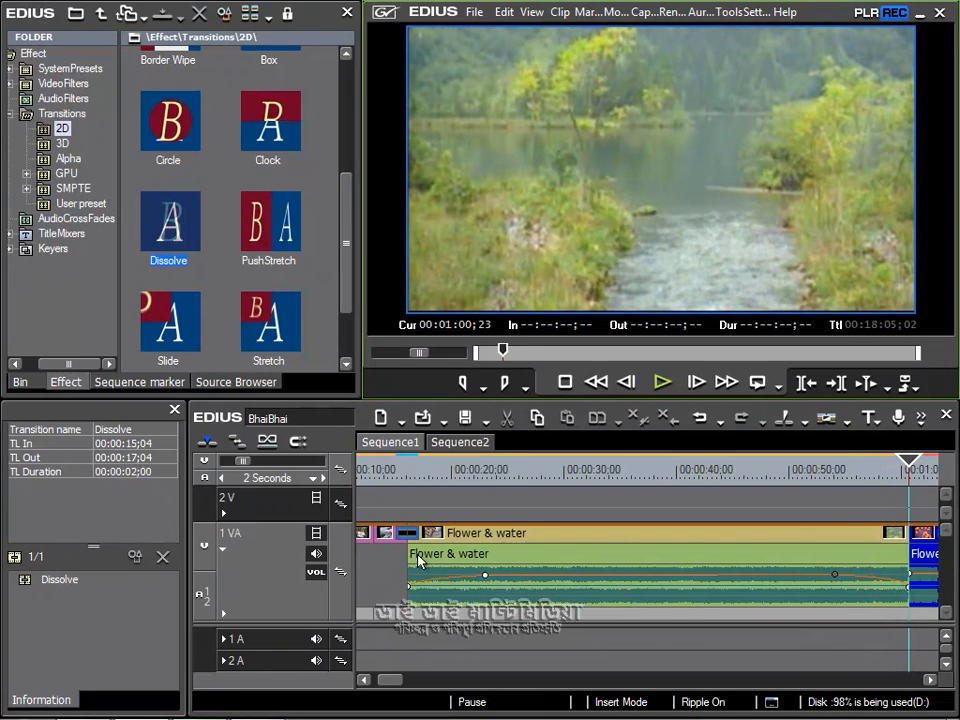
Step: Switch the 1 VA track's audio line from volume through pan to off
left_click(317, 574)
left_click(317, 574)
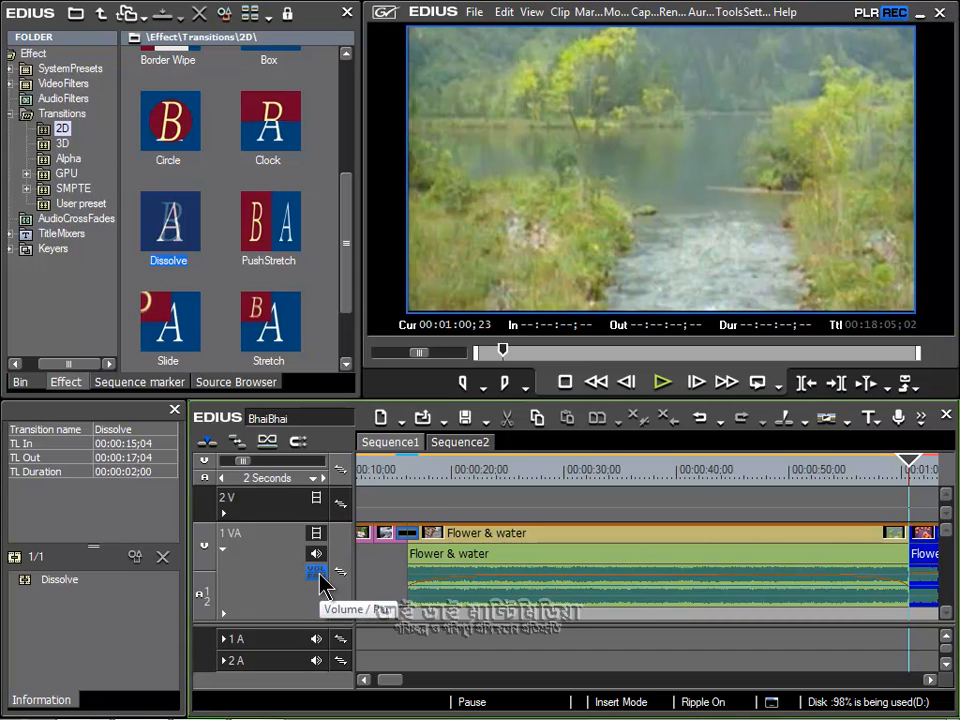